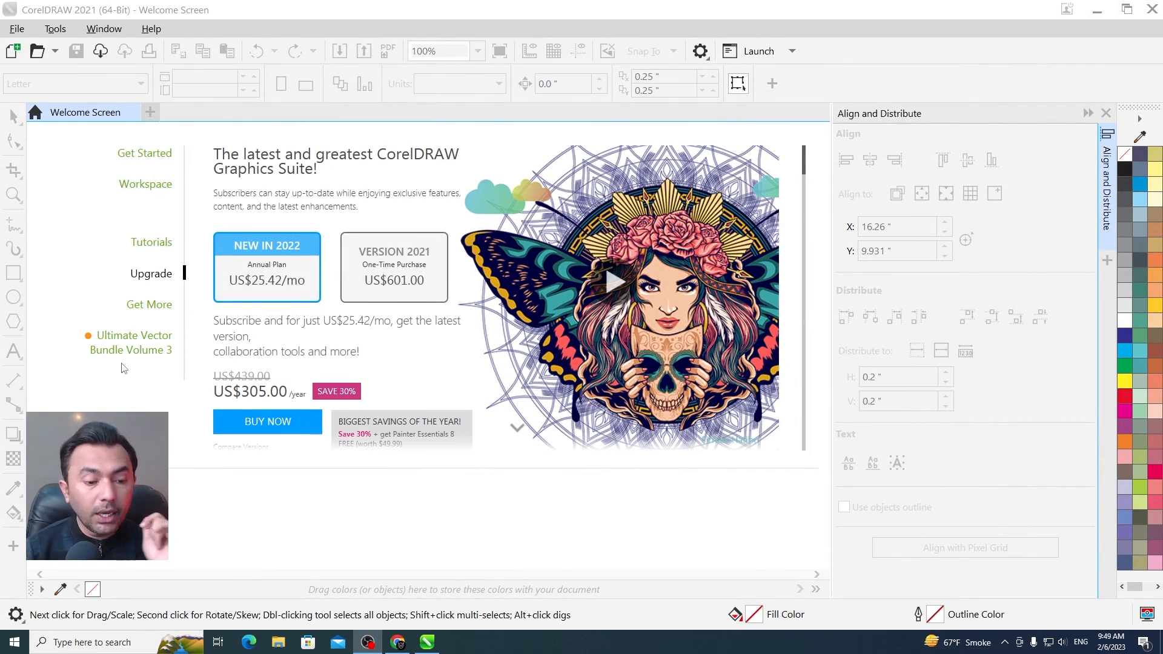
Create a new blank document with the default settings
{"action": "left_click", "coordinate": [555, 541]}
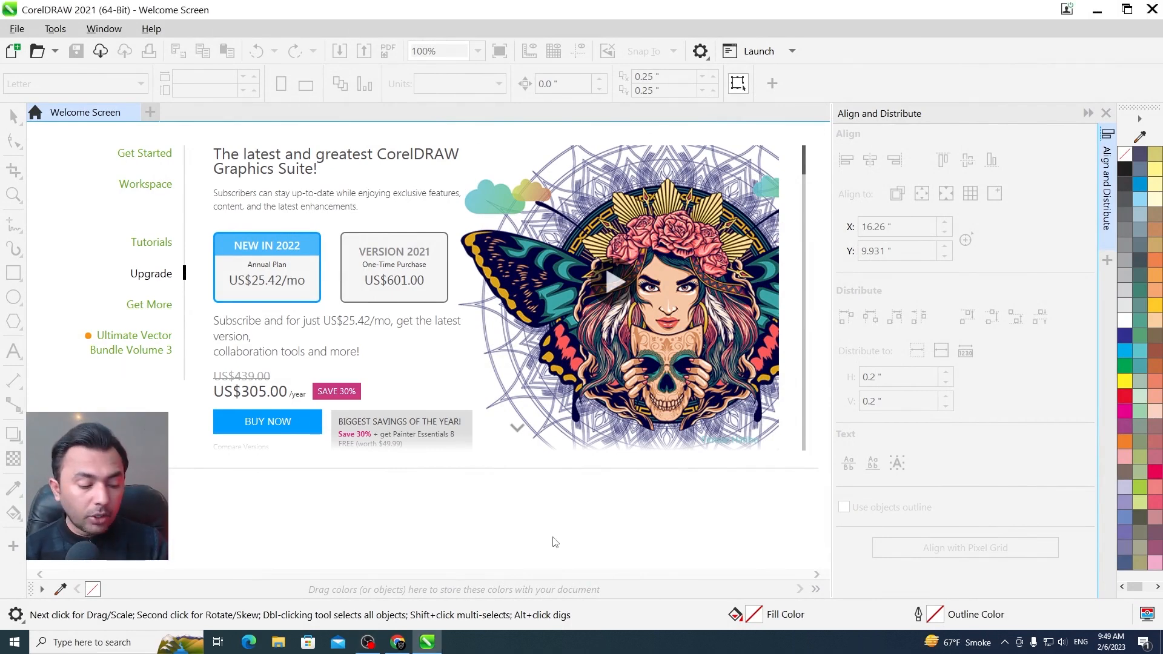
{"action": "key", "text": "ctrl+n"}
{"action": "key", "text": "Return"}
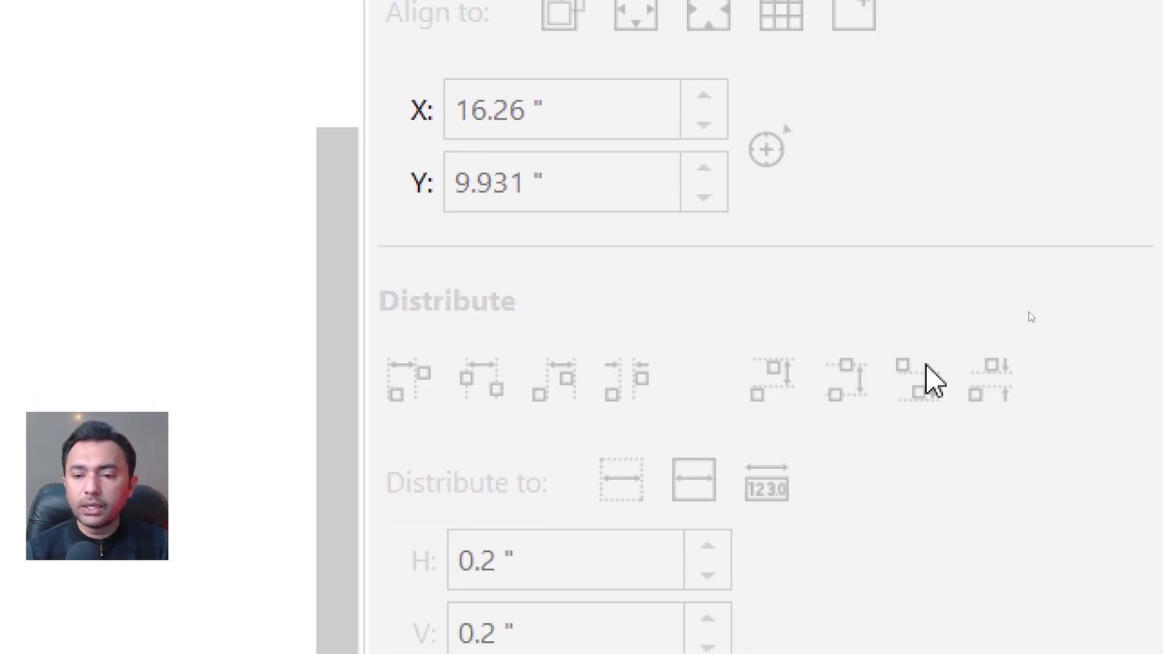
{"action": "key", "text": "alt+grave"}
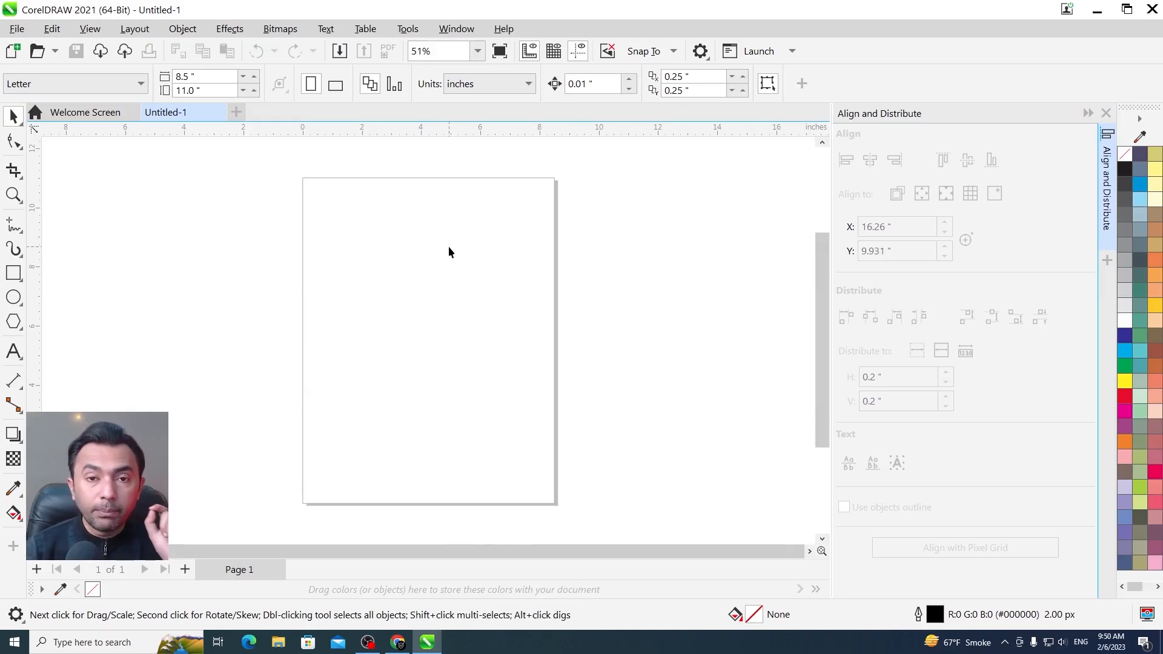
Import the preselected ArtClub JPG from the Desktop and place it at the centre of the page
{"action": "key", "text": "ctrl+i"}
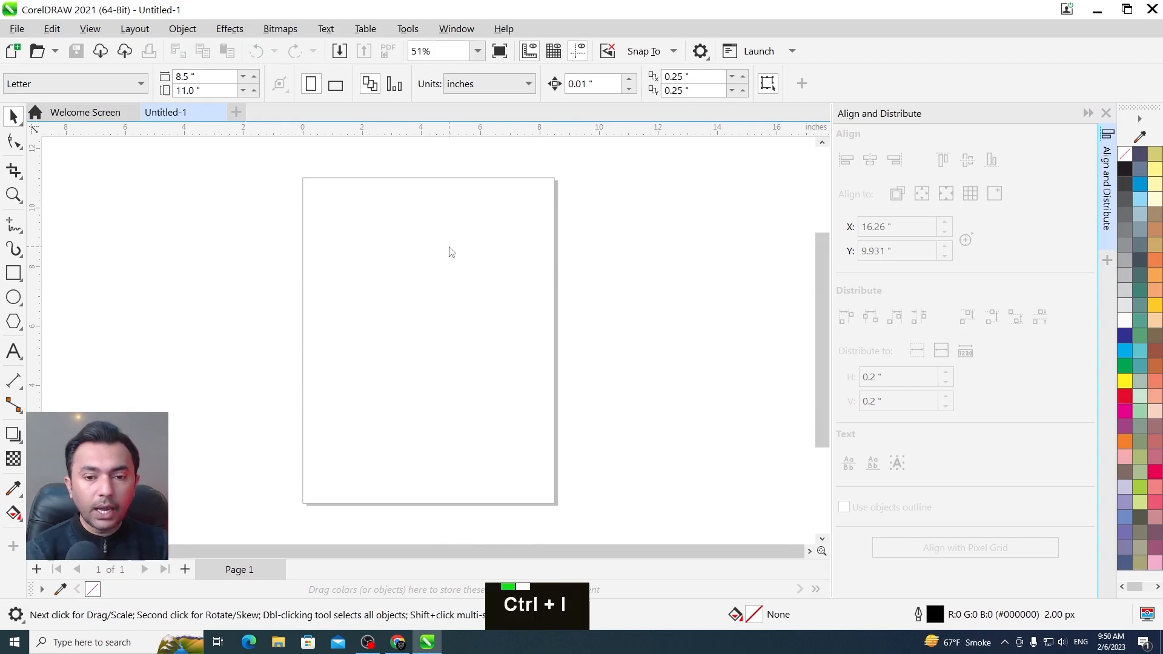
{"action": "left_click", "coordinate": [1045, 613]}
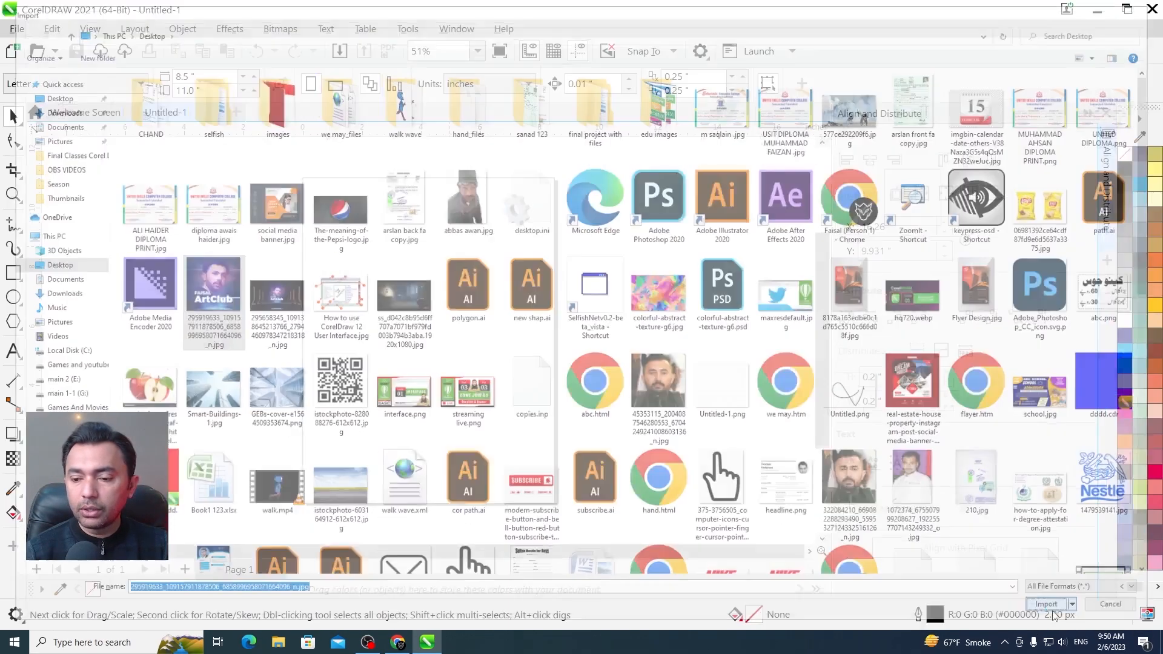
{"action": "key", "text": "Return"}
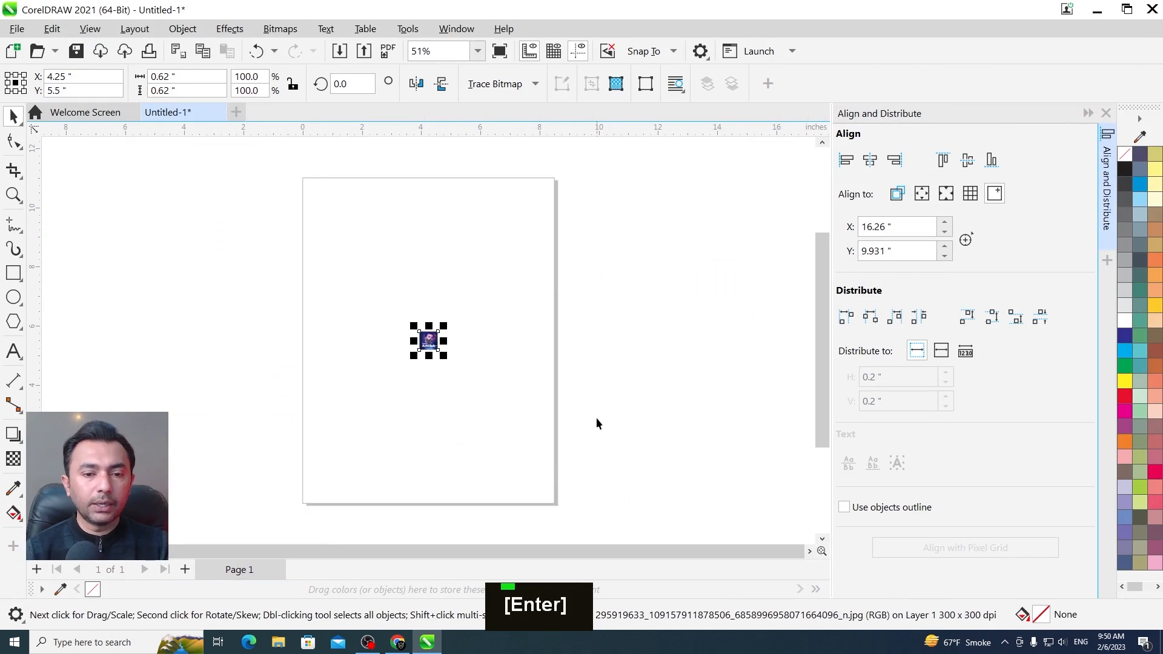
Duplicate the imported image above and below itself to make a rough vertical column of five images
{"action": "key", "text": "F2"}
{"action": "left_click_drag", "start_coordinate": [439, 350], "coordinate": [445, 356]}
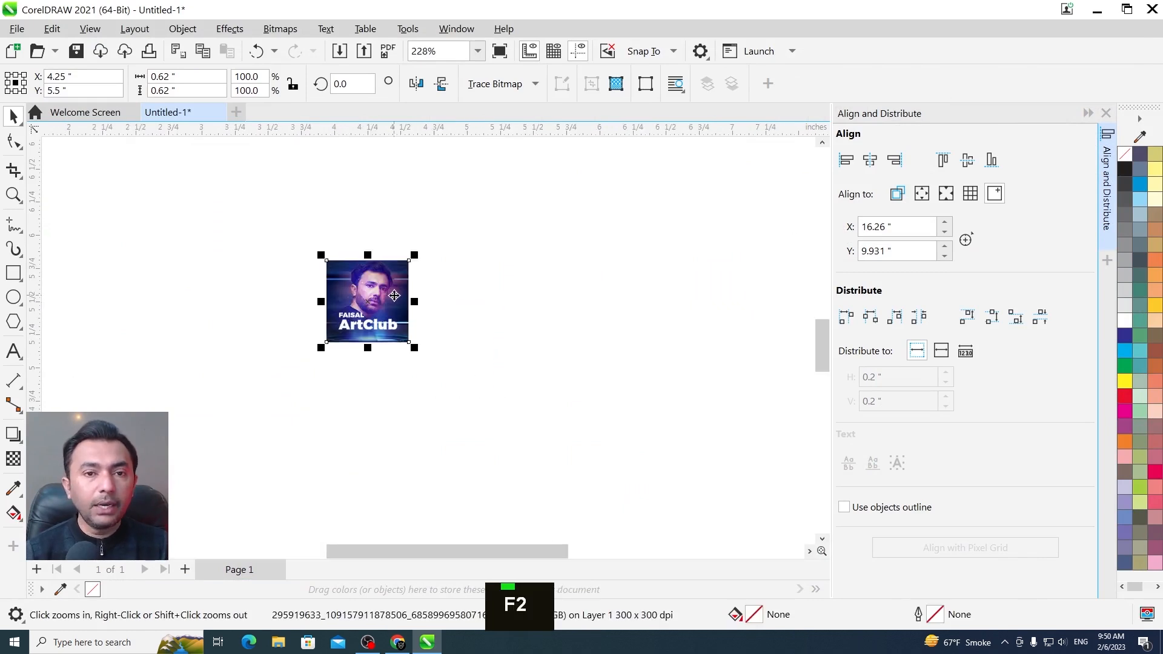
{"action": "key", "text": "F3"}
{"action": "key", "text": "F3"}
{"action": "key", "text": "F2"}
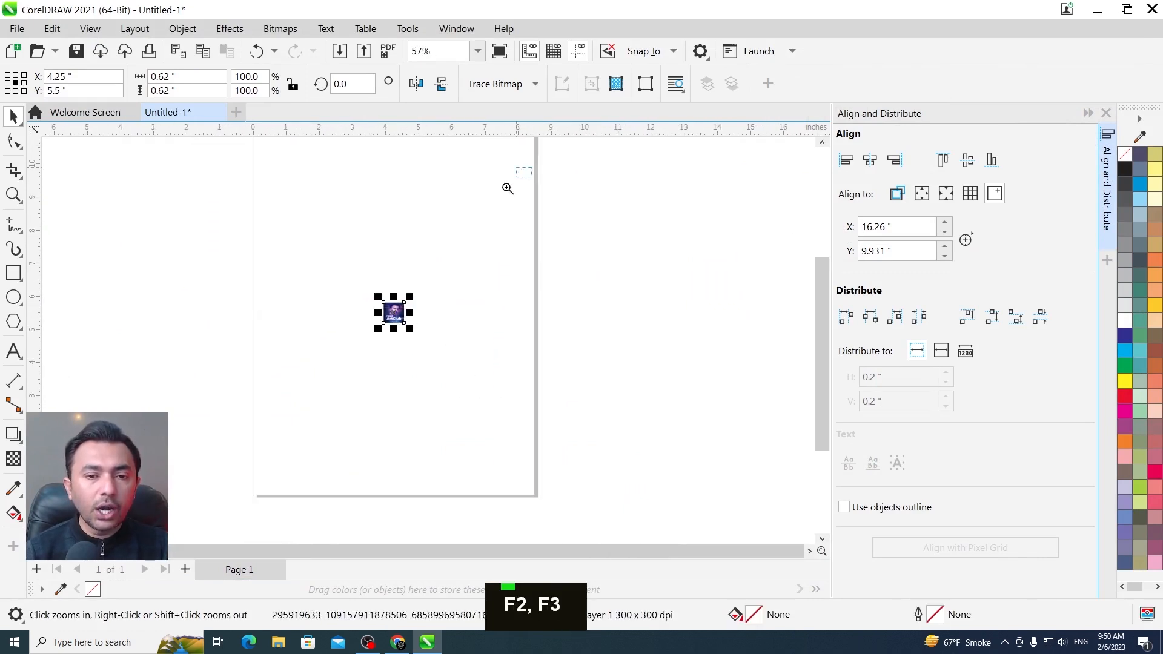
{"action": "left_click_drag", "start_coordinate": [531, 169], "coordinate": [302, 466]}
{"action": "left_click_drag", "start_coordinate": [398, 338], "coordinate": [395, 467]}
{"action": "right_click", "coordinate": [398, 226]}
{"action": "right_click", "coordinate": [397, 280]}
{"action": "key", "text": "space"}
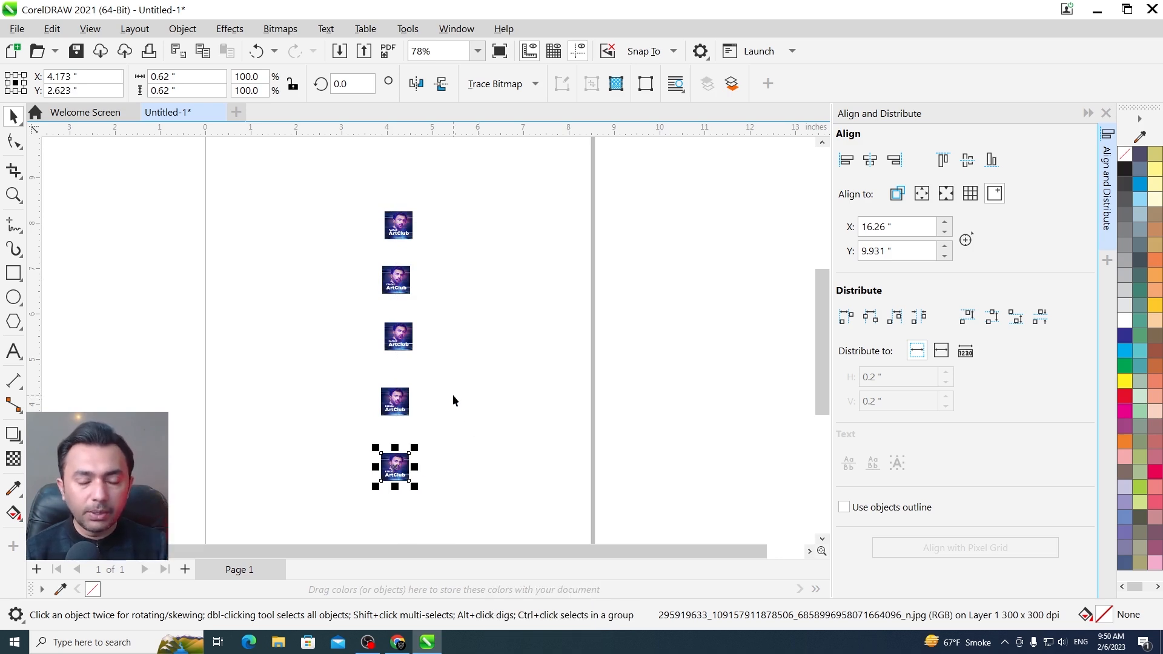
Enlarge the third image, enlarge the fourth to about 1.73 inches wide, and shrink the second, scaling each from its centre
{"action": "key", "text": "F2"}
{"action": "left_click_drag", "start_coordinate": [464, 174], "coordinate": [357, 514]}
{"action": "left_click", "coordinate": [428, 332]}
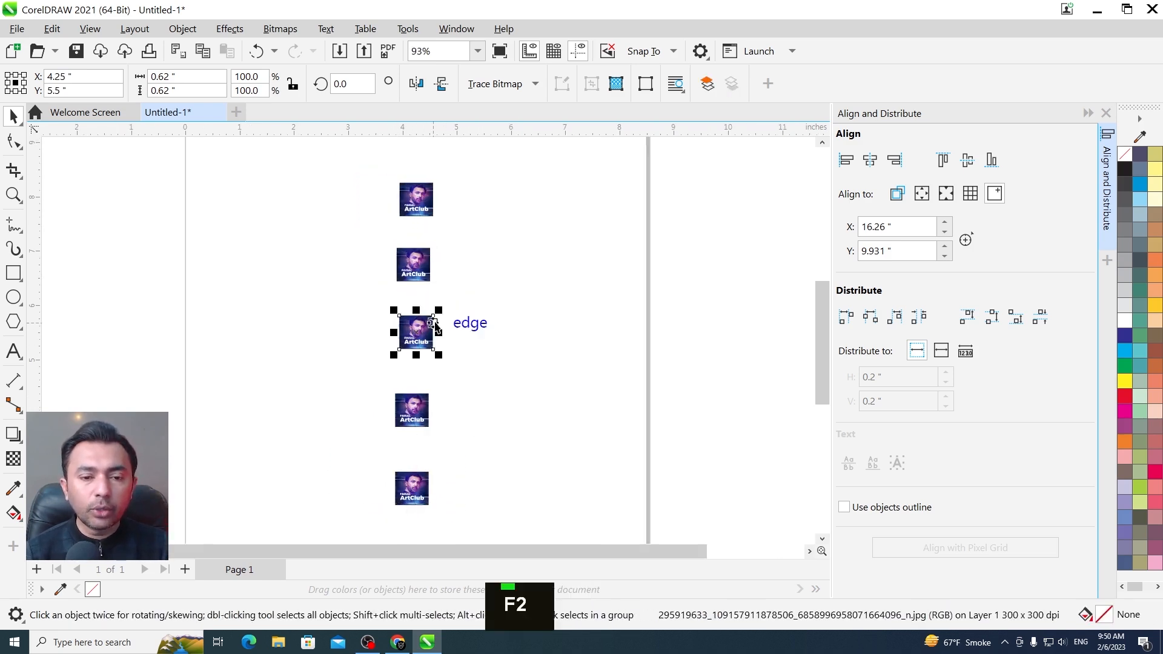
{"action": "left_click_drag", "start_coordinate": [435, 310], "coordinate": [464, 299]}
{"action": "key", "text": "Escape"}
{"action": "left_click", "coordinate": [425, 400]}
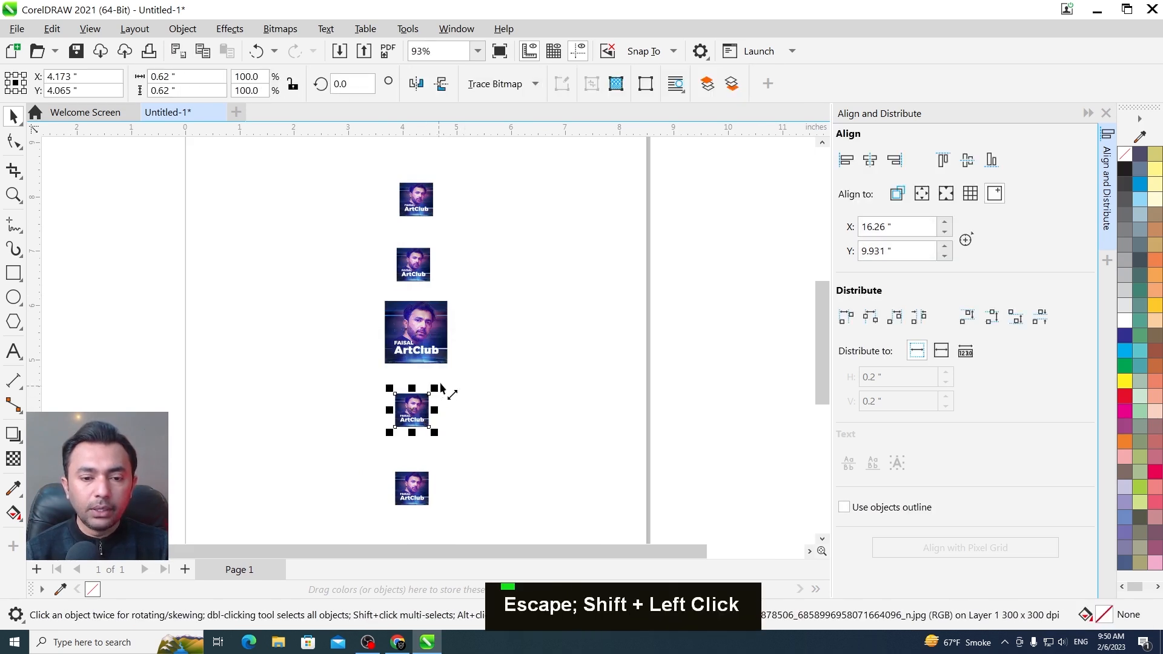
{"action": "left_click_drag", "start_coordinate": [446, 394], "coordinate": [485, 366]}
{"action": "key", "text": "Escape"}
{"action": "left_click", "coordinate": [427, 262]}
{"action": "left_click_drag", "start_coordinate": [436, 242], "coordinate": [423, 256]}
{"action": "key", "text": "Escape"}
Scatter the column by moving the top and largest images right, the medium one left and the lowest slightly down
{"action": "left_click_drag", "start_coordinate": [311, 165], "coordinate": [521, 526]}
{"action": "key", "text": "shift+F2"}
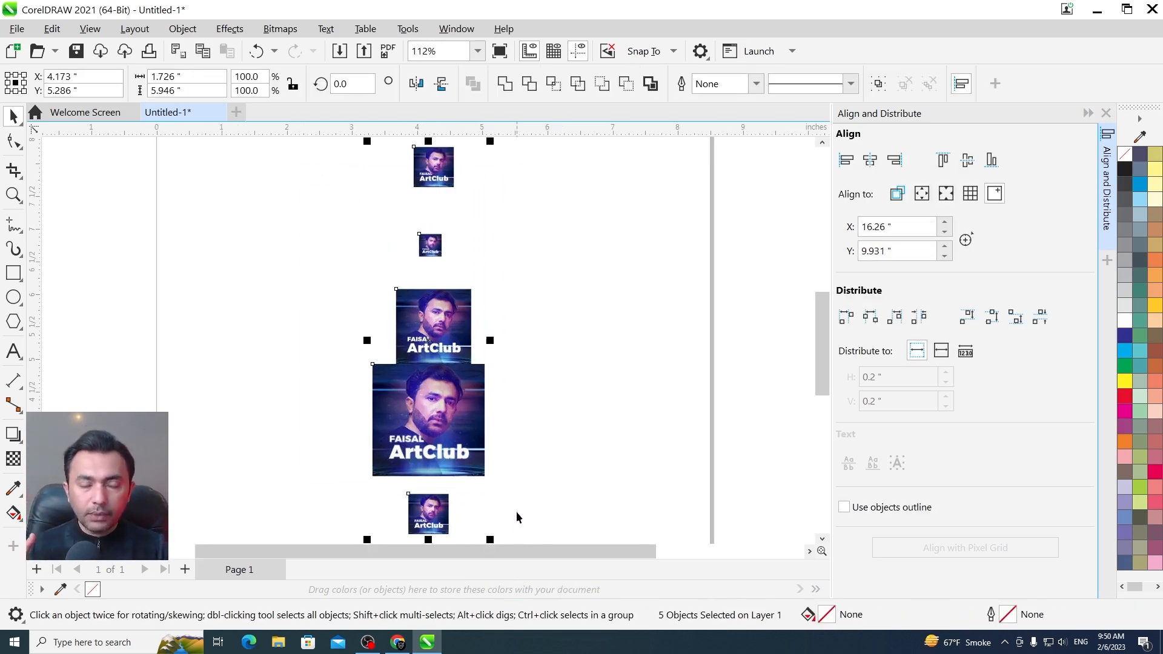
{"action": "key", "text": "Escape"}
{"action": "left_click_drag", "start_coordinate": [437, 185], "coordinate": [608, 206]}
{"action": "left_click_drag", "start_coordinate": [437, 318], "coordinate": [306, 320]}
{"action": "left_click_drag", "start_coordinate": [415, 396], "coordinate": [595, 420]}
{"action": "left_click_drag", "start_coordinate": [439, 517], "coordinate": [441, 536]}
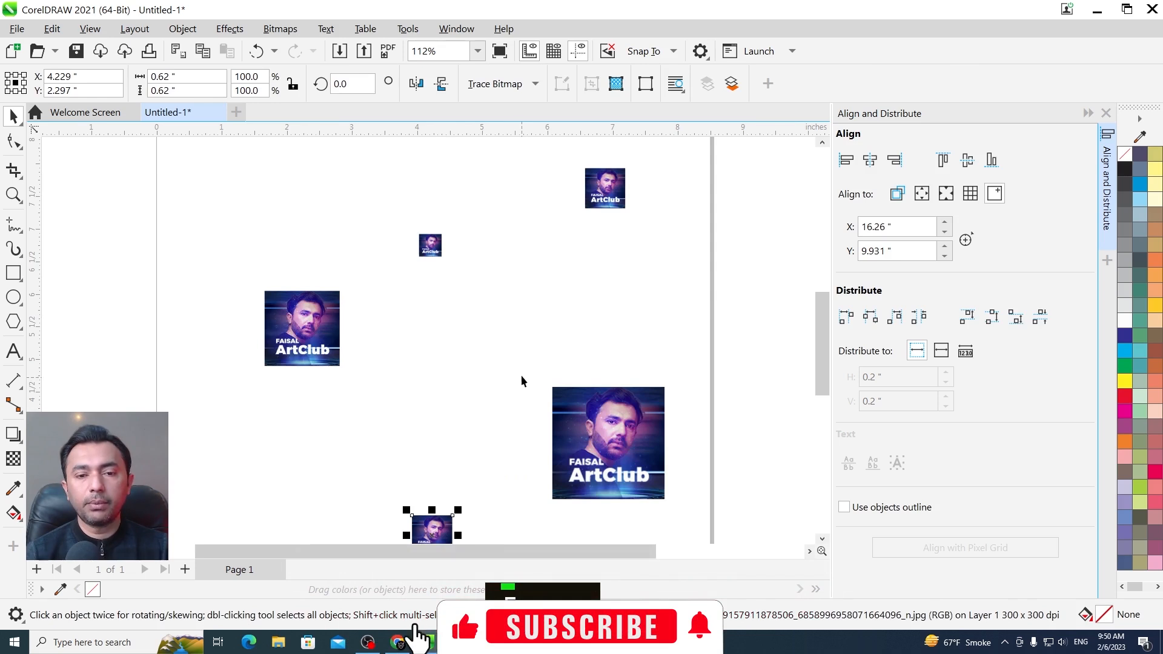
Try centring all five marquee-selected images in one vertical column, and undo the alignment
{"action": "scroll", "coordinate": [521, 377], "scroll_direction": "down", "scroll_amount": 1}
{"action": "key", "text": "F2"}
{"action": "left_click_drag", "start_coordinate": [659, 206], "coordinate": [323, 533]}
{"action": "left_click_drag", "start_coordinate": [273, 194], "coordinate": [613, 493]}
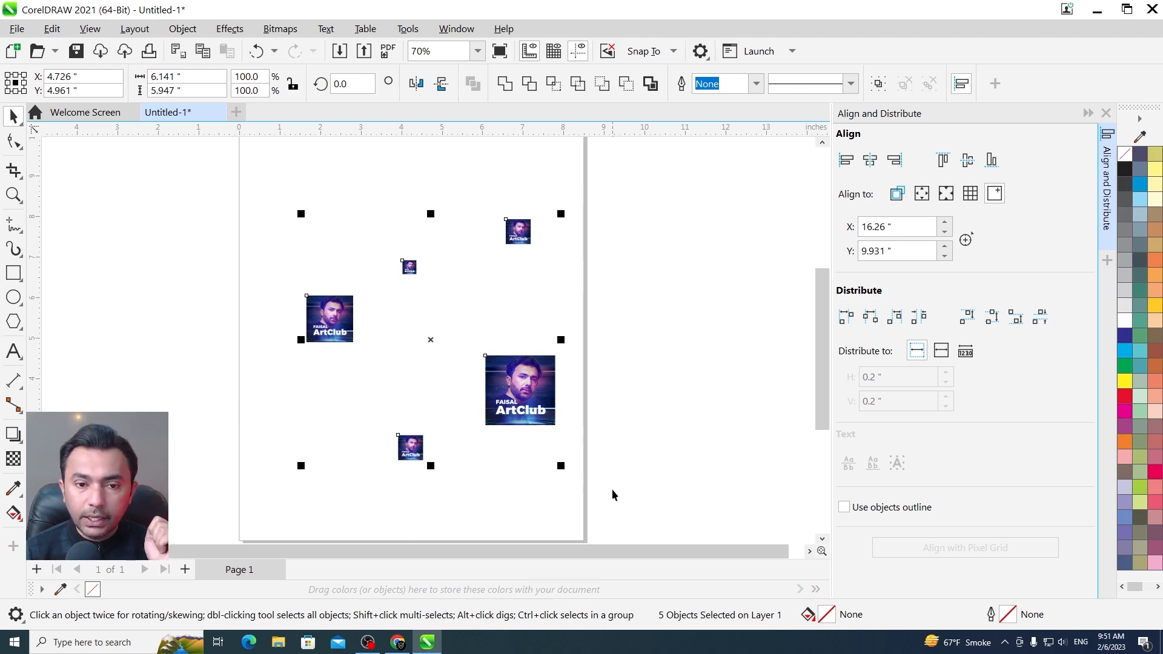
{"action": "key", "text": "c"}
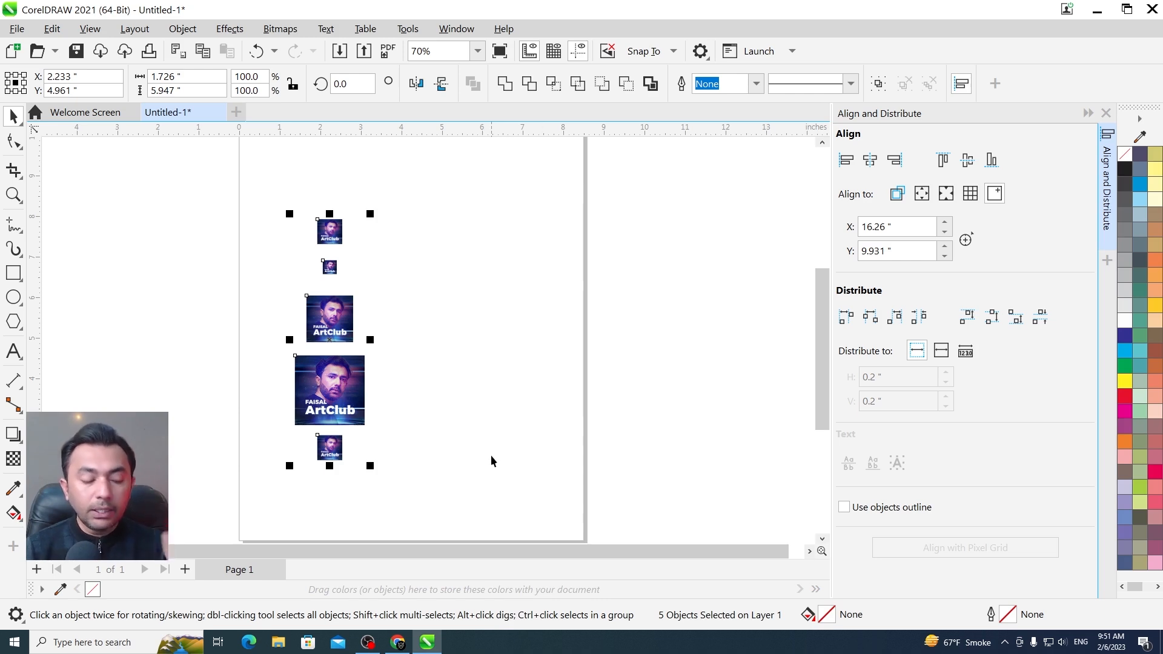
{"action": "key", "text": "ctrl+z"}
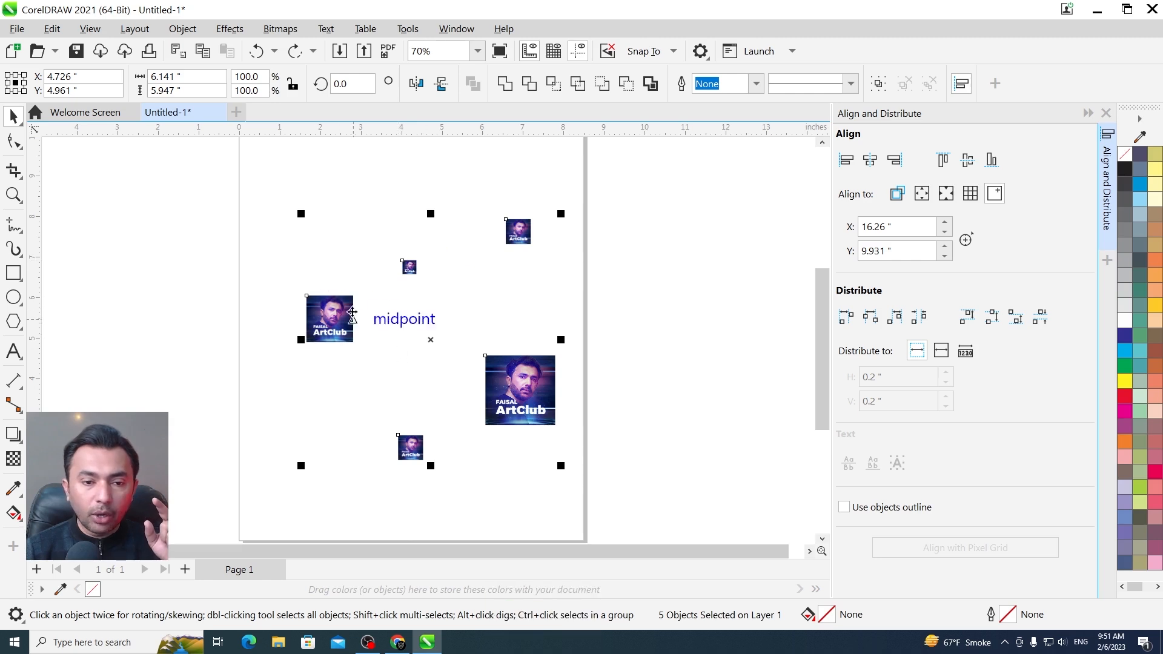
Align the centres of all five images in a vertical column under the largest image's position, adding that image to the selection last
{"action": "key", "text": "shift"}
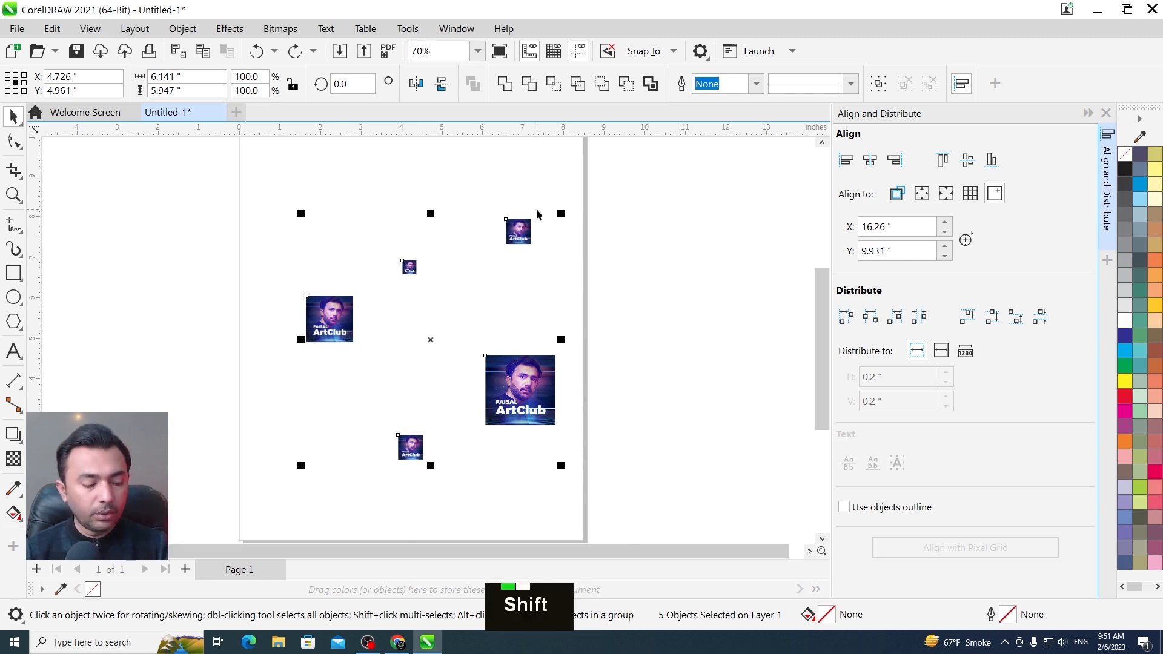
{"action": "key", "text": "shift+F2"}
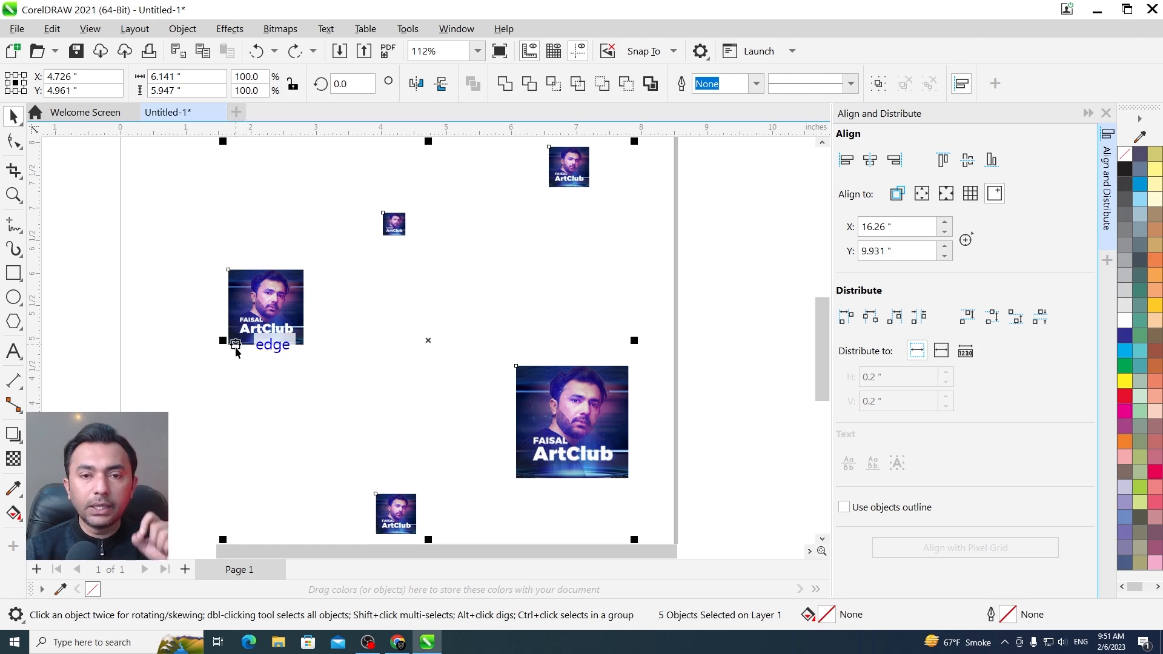
{"action": "left_click", "coordinate": [649, 351]}
{"action": "key", "text": "F3"}
{"action": "left_click_drag", "start_coordinate": [616, 217], "coordinate": [355, 346]}
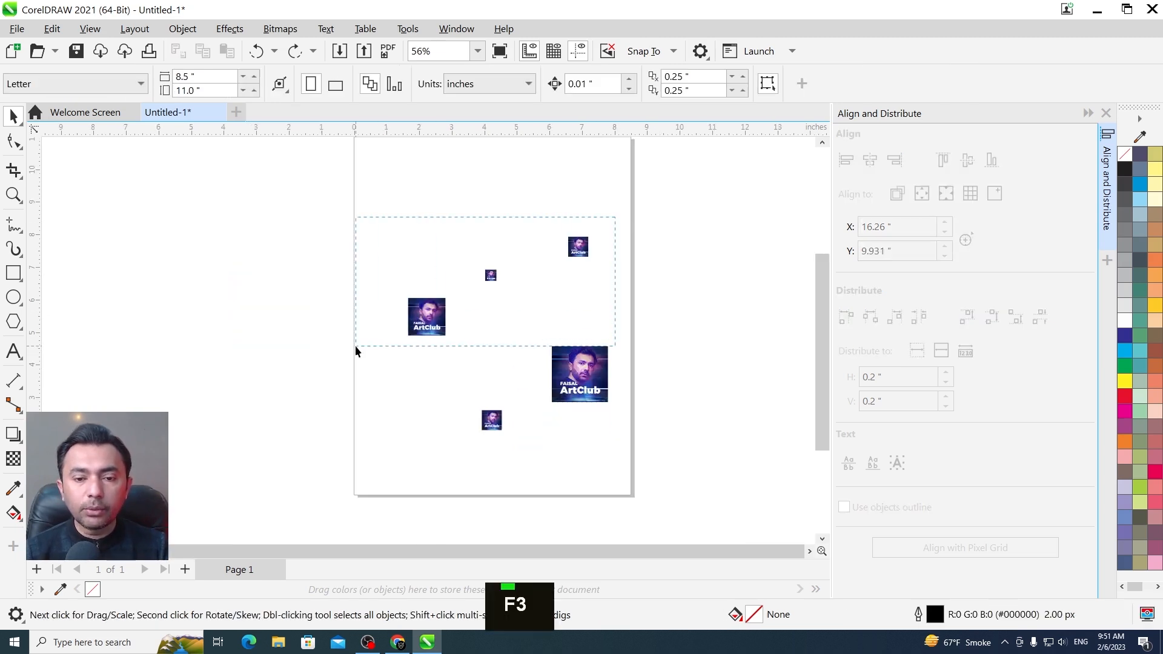
{"action": "left_click_drag", "start_coordinate": [436, 376], "coordinate": [522, 441]}
{"action": "key", "text": "shift+F2"}
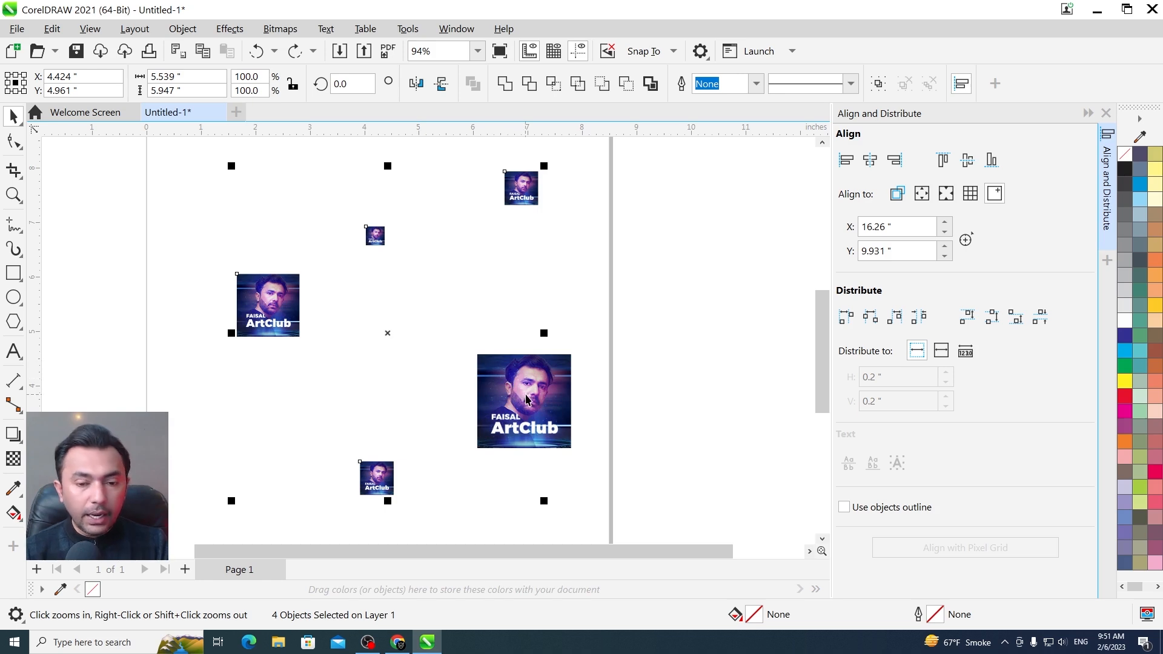
{"action": "left_click", "coordinate": [563, 401], "text": "shift"}
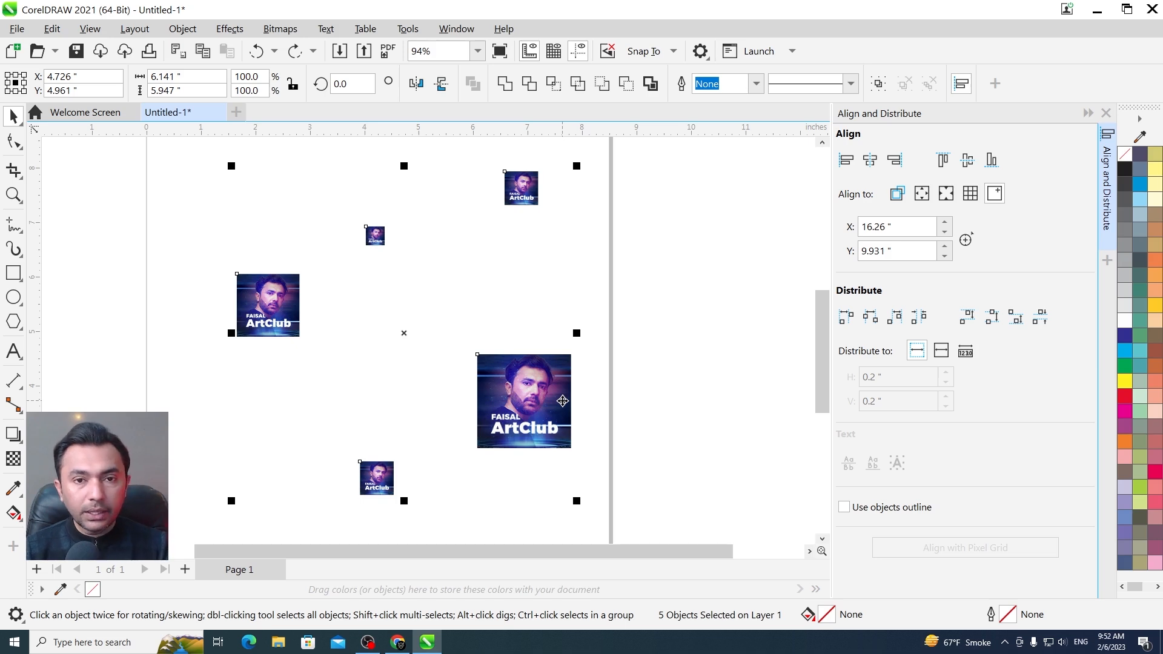
{"action": "key", "text": "c"}
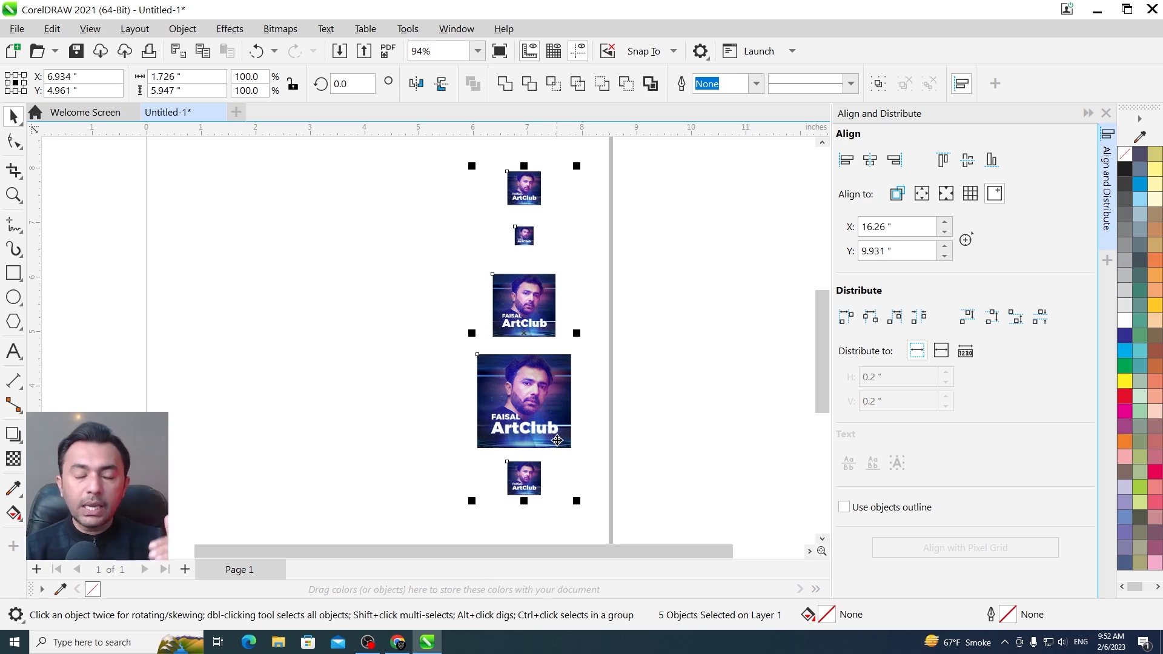
Move the aligned column of five images off the page into the empty area to its right
{"action": "key", "text": "F3"}
{"action": "key", "text": "F3"}
{"action": "key", "text": "F2"}
{"action": "left_click_drag", "start_coordinate": [468, 323], "coordinate": [710, 508]}
{"action": "left_click_drag", "start_coordinate": [364, 369], "coordinate": [530, 369]}
{"action": "key", "text": "F2"}
{"action": "left_click_drag", "start_coordinate": [407, 149], "coordinate": [748, 464]}
{"action": "key", "text": "Escape"}
Spread the lower four images out sideways at different heights, leaving the top image in place, to form a descending diagonal
{"action": "left_click_drag", "start_coordinate": [153, 335], "coordinate": [280, 267]}
{"action": "left_click_drag", "start_coordinate": [178, 282], "coordinate": [242, 259]}
{"action": "left_click_drag", "start_coordinate": [169, 424], "coordinate": [407, 345]}
{"action": "left_click_drag", "start_coordinate": [180, 476], "coordinate": [556, 455]}
Try centring all five marquee-selected images in one horizontal row, redo it once for comparison, and undo the alignment
{"action": "left_click_drag", "start_coordinate": [114, 192], "coordinate": [632, 485]}
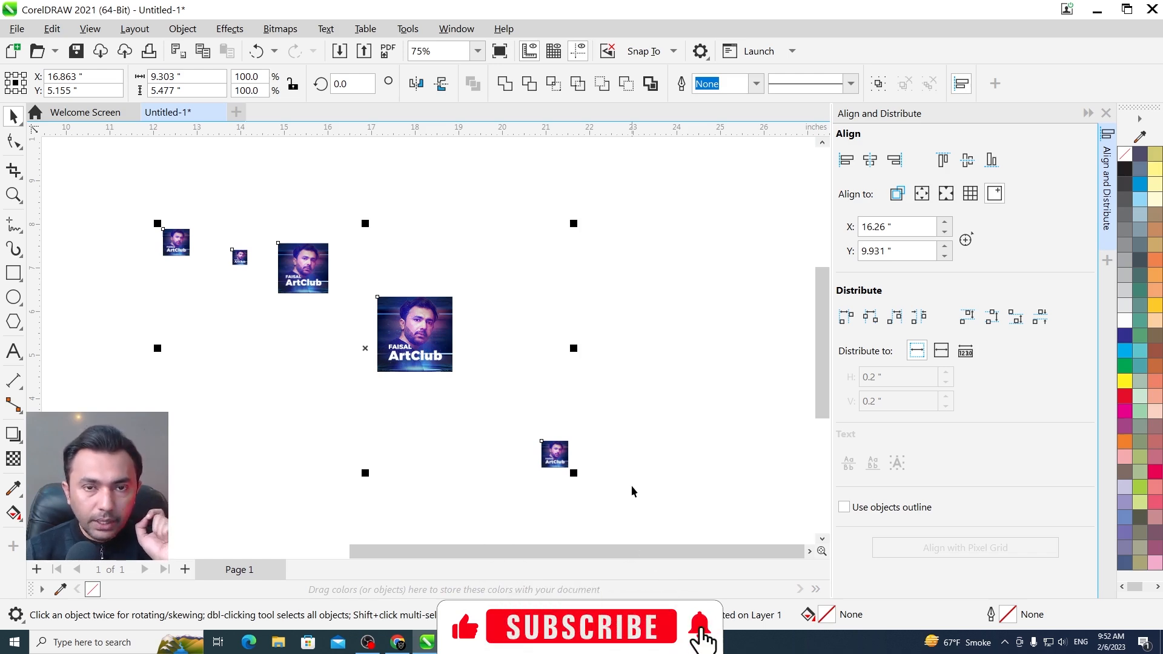
{"action": "key", "text": "e"}
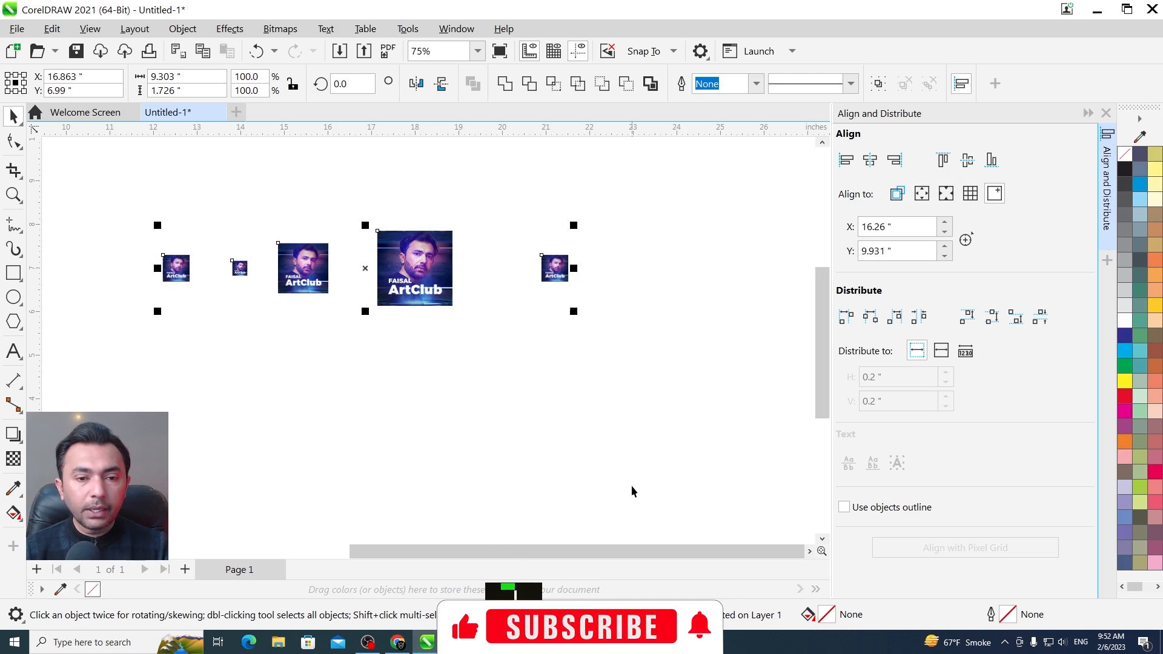
{"action": "key", "text": "ctrl+z"}
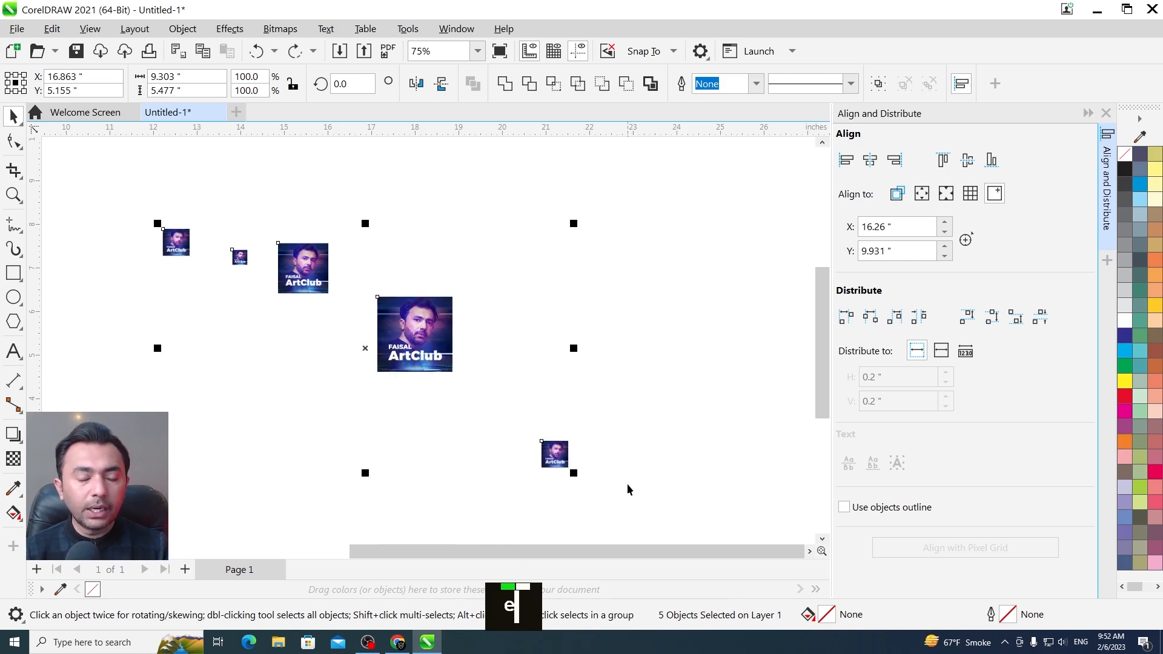
{"action": "key", "text": "ctrl+shift+z"}
{"action": "key", "text": "F2"}
{"action": "left_click_drag", "start_coordinate": [260, 231], "coordinate": [371, 313]}
{"action": "key", "text": "shift+F2"}
{"action": "key", "text": "ctrl+z"}
Align the centres of all five images in a horizontal row with the lowest image, deselecting and re-adding it as the last selected
{"action": "key", "text": "F3"}
{"action": "key", "text": "F2"}
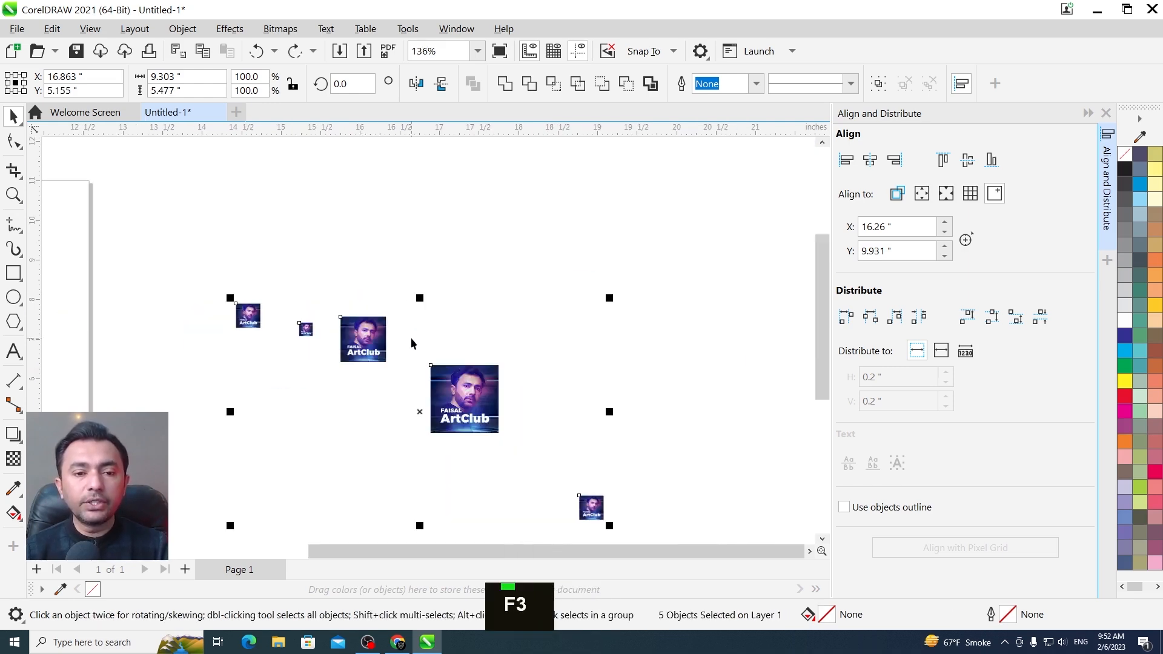
{"action": "left_click_drag", "start_coordinate": [209, 252], "coordinate": [577, 532]}
{"action": "left_click_drag", "start_coordinate": [151, 163], "coordinate": [693, 491]}
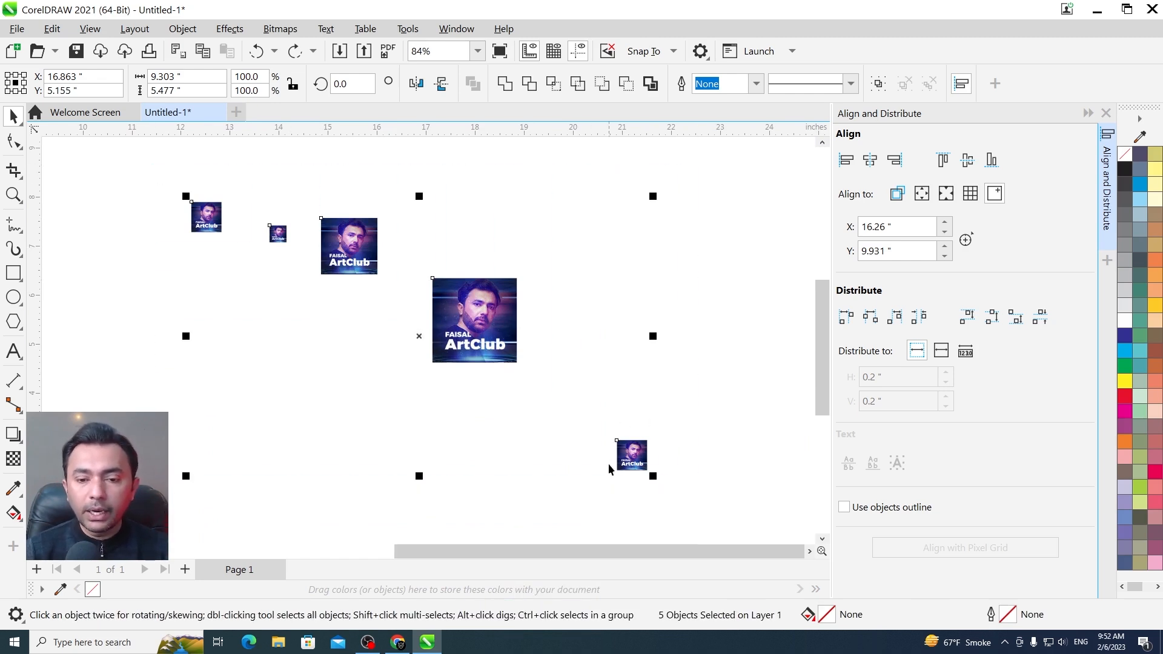
{"action": "key", "text": "alt+4"}
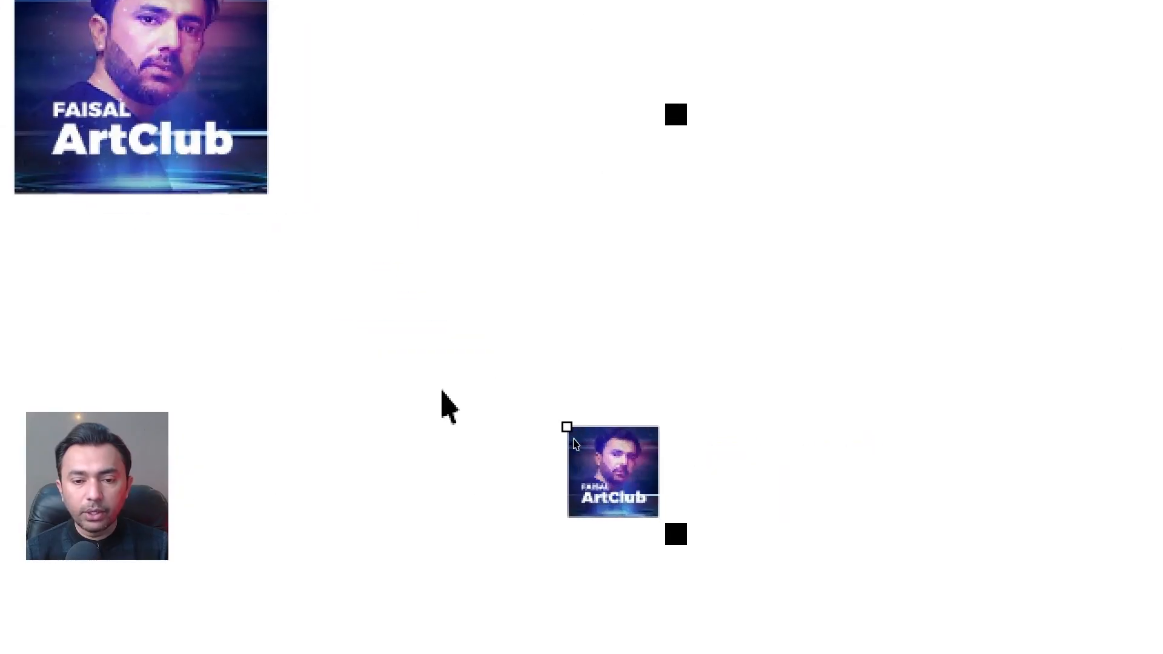
{"action": "key", "text": "alt+4"}
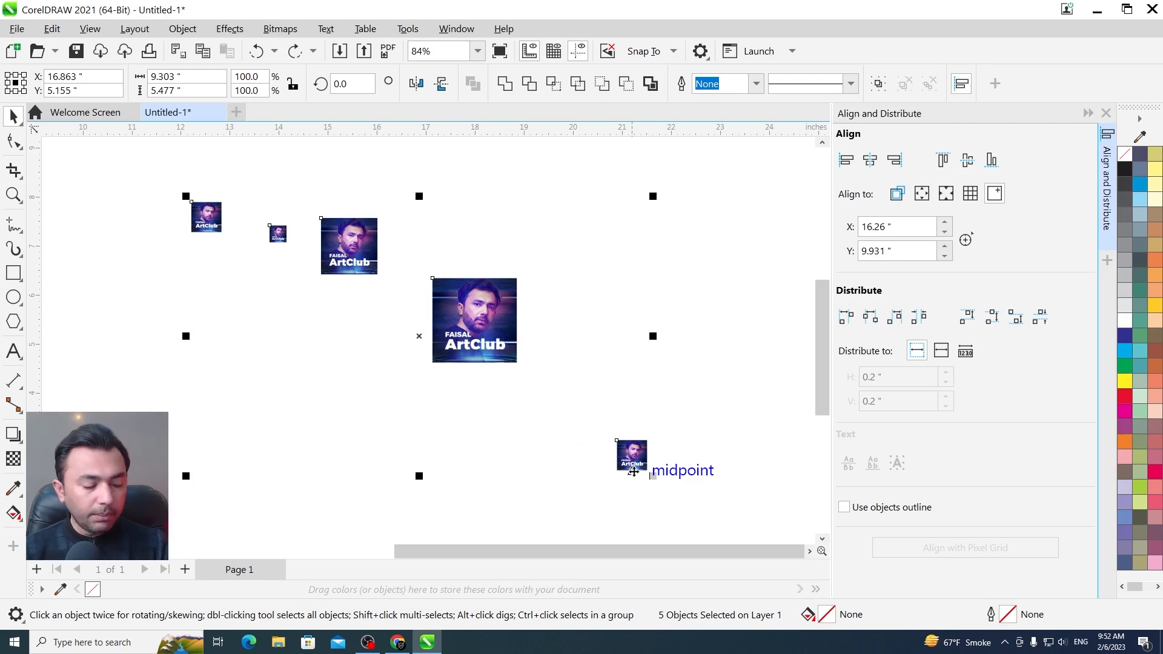
{"action": "key", "text": "shift"}
{"action": "left_click", "coordinate": [633, 455], "text": "shift"}
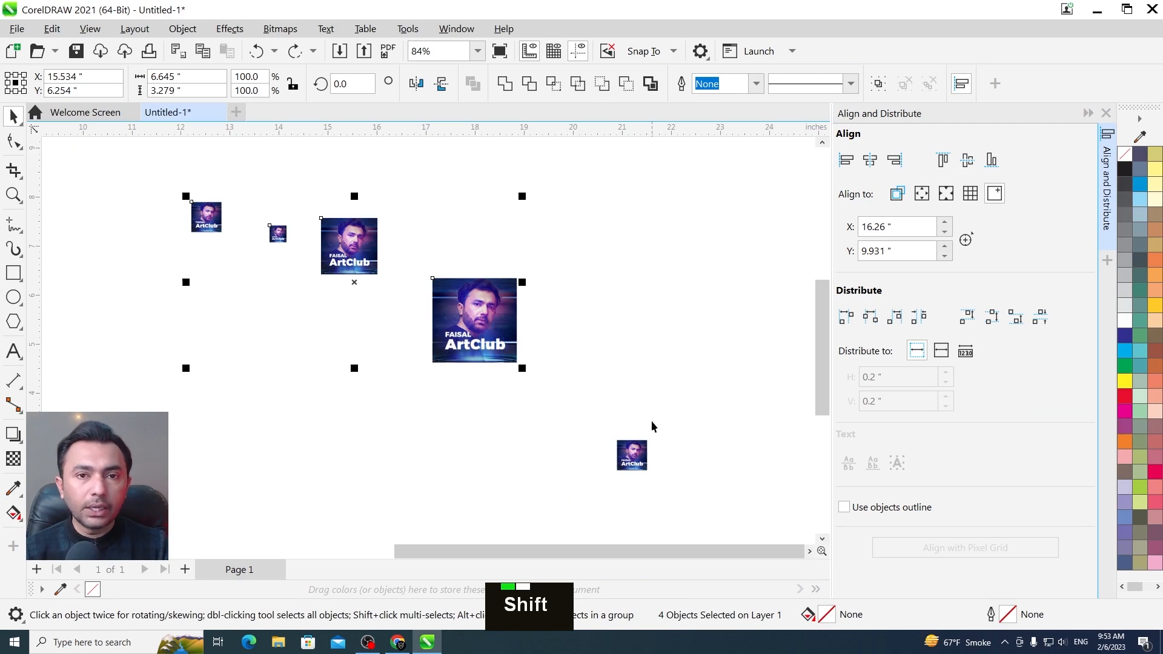
{"action": "left_click", "coordinate": [632, 457], "text": "shift"}
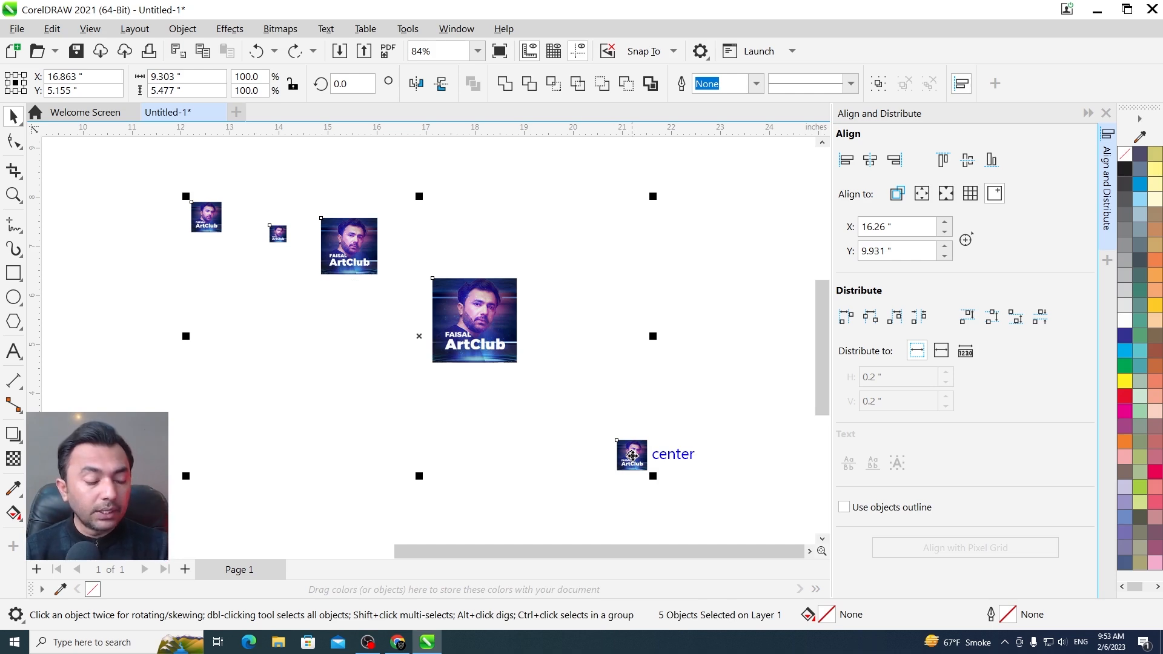
{"action": "key", "text": "e"}
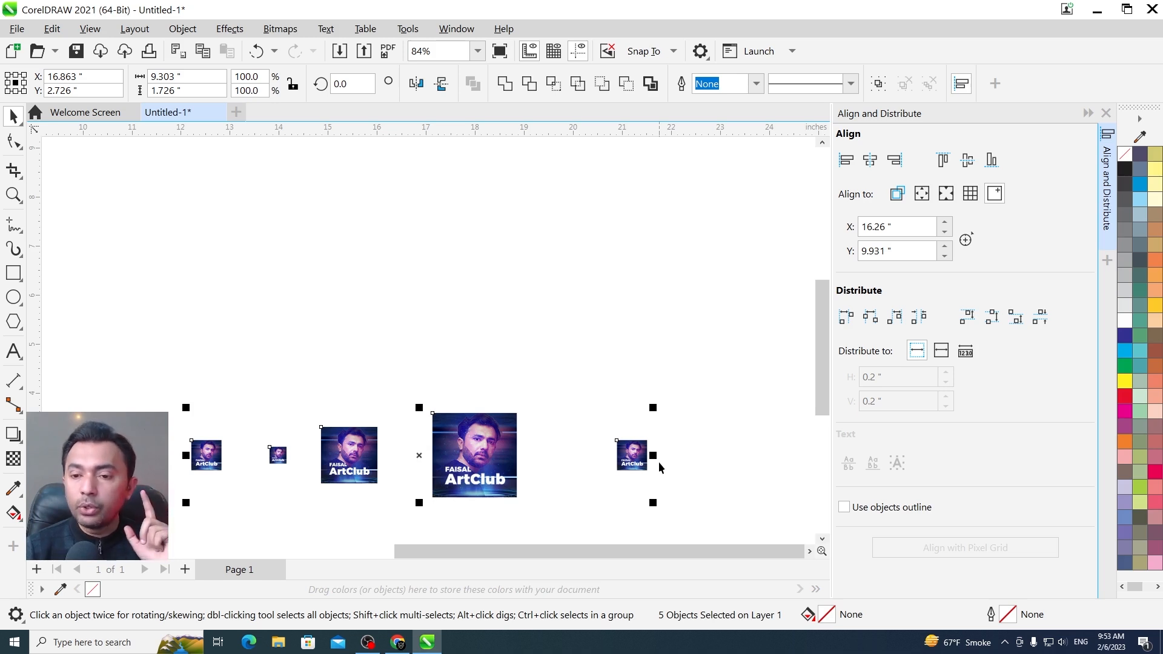
Shift the second and third images left and the largest one right for uneven gaps, and select all five images
{"action": "key", "text": "F2"}
{"action": "left_click_drag", "start_coordinate": [357, 494], "coordinate": [153, 510]}
{"action": "key", "text": "Escape"}
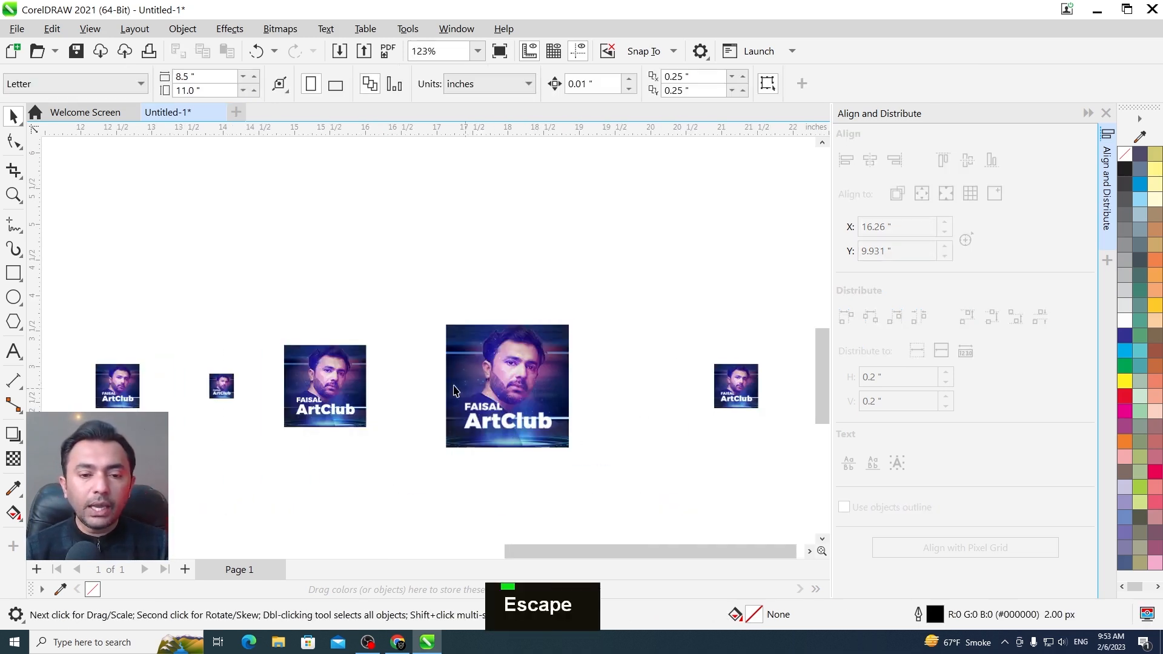
{"action": "left_click", "coordinate": [225, 391]}
{"action": "left_click_drag", "start_coordinate": [226, 391], "coordinate": [176, 391]}
{"action": "left_click_drag", "start_coordinate": [328, 412], "coordinate": [270, 412]}
{"action": "left_click_drag", "start_coordinate": [519, 398], "coordinate": [599, 399]}
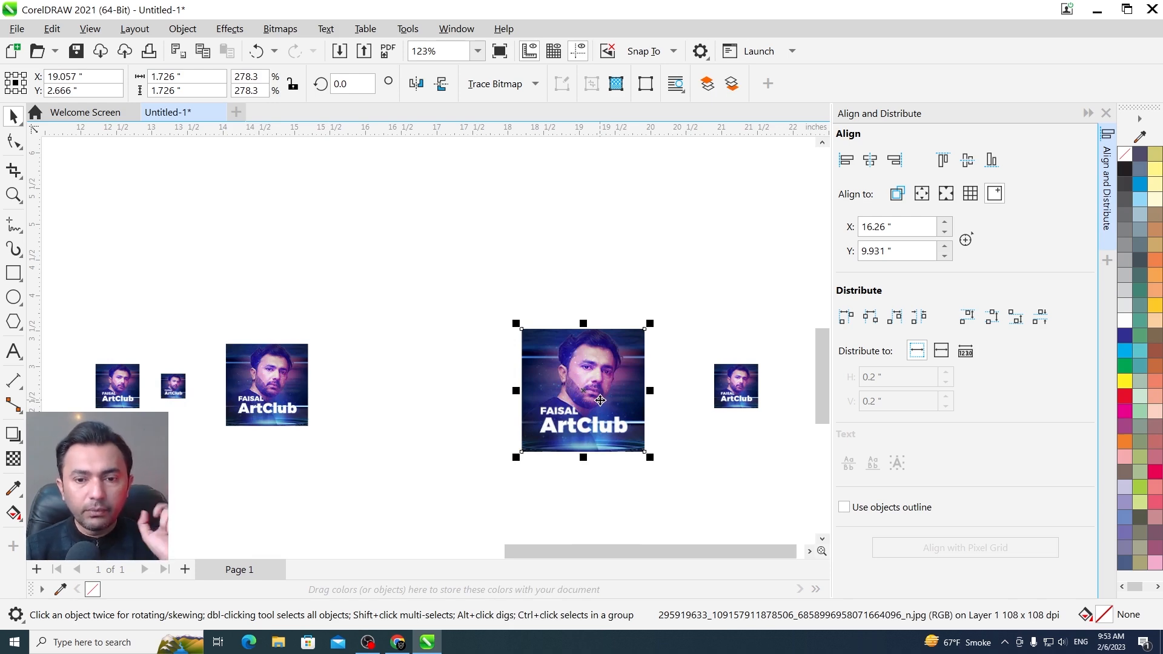
{"action": "left_click_drag", "start_coordinate": [68, 285], "coordinate": [777, 507]}
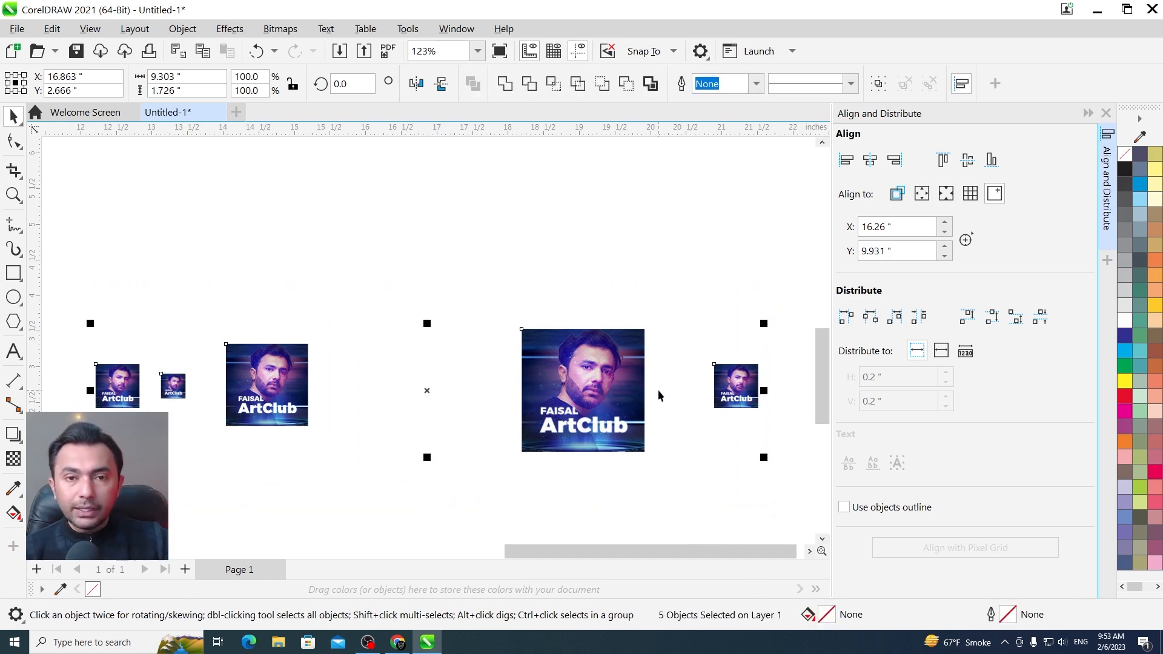
Distribute the five selected images with equal horizontal space between them
{"action": "key", "text": "alt"}
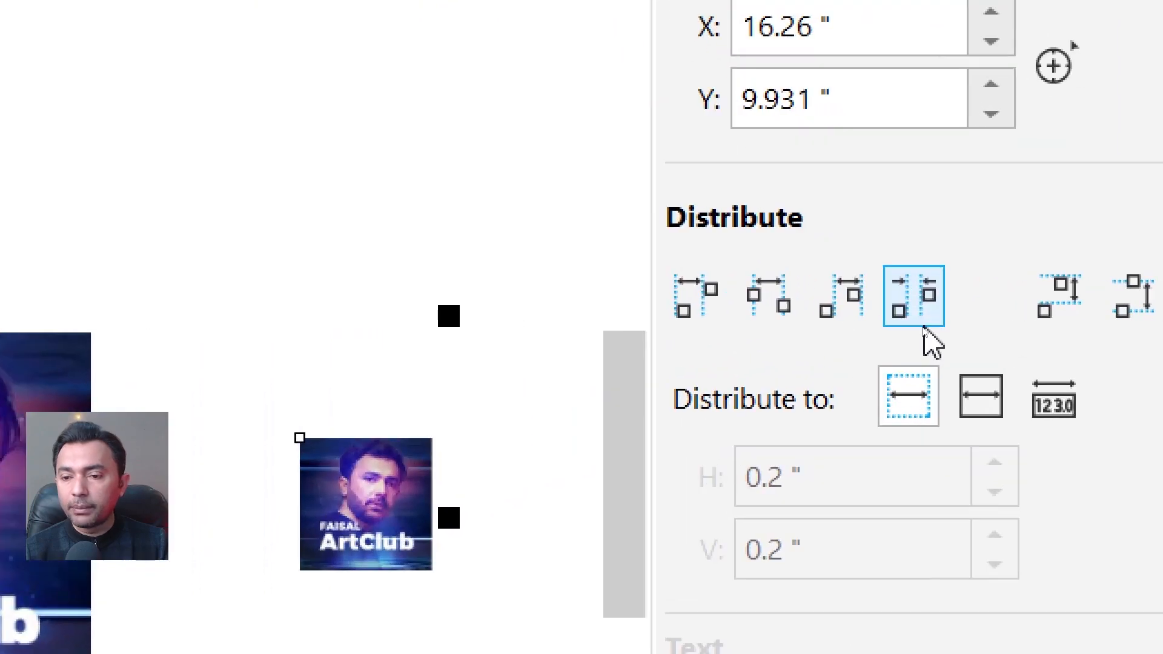
{"action": "left_click_drag", "start_coordinate": [919, 332], "coordinate": [1075, 352]}
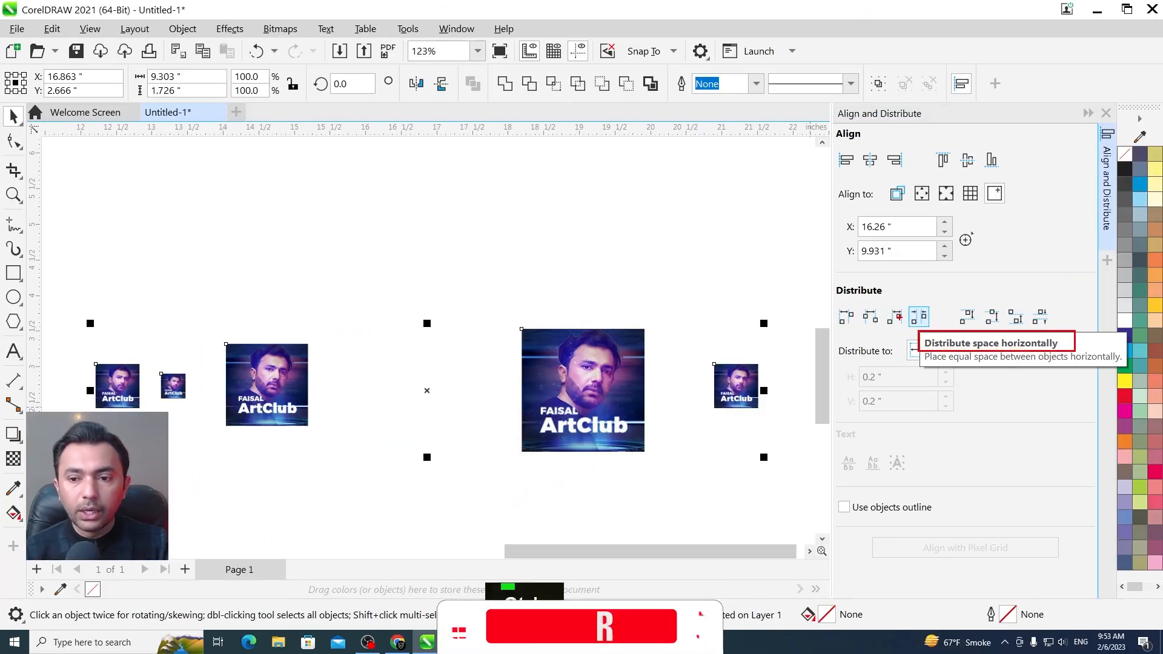
{"action": "left_click_drag", "start_coordinate": [920, 305], "coordinate": [908, 328]}
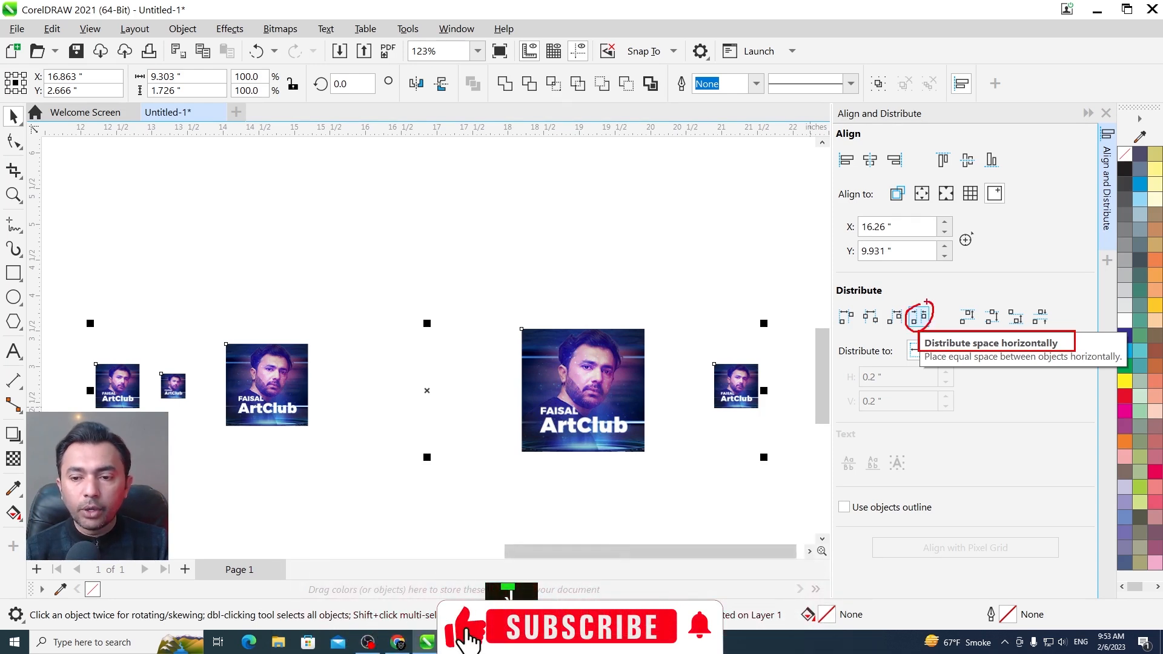
{"action": "left_click", "coordinate": [919, 318]}
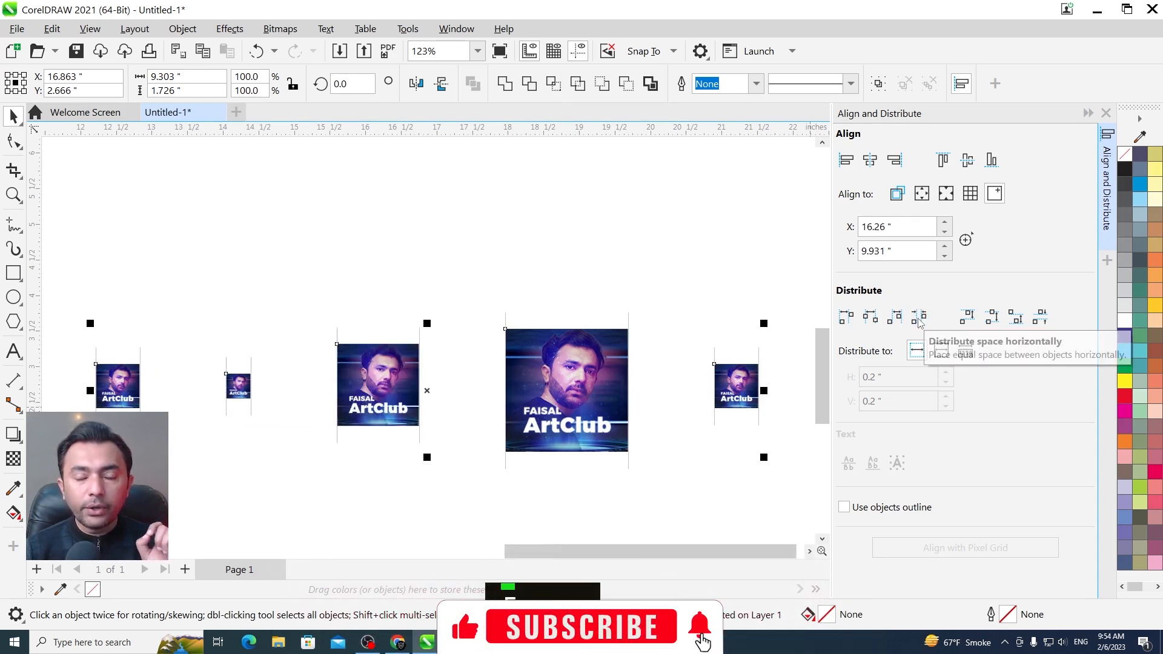
Draw a thin rectangle about 1.21 by 0.13 inches across the gap between the first two images and copy it into the next two gaps
{"action": "key", "text": "F2"}
{"action": "left_click_drag", "start_coordinate": [766, 282], "coordinate": [103, 457]}
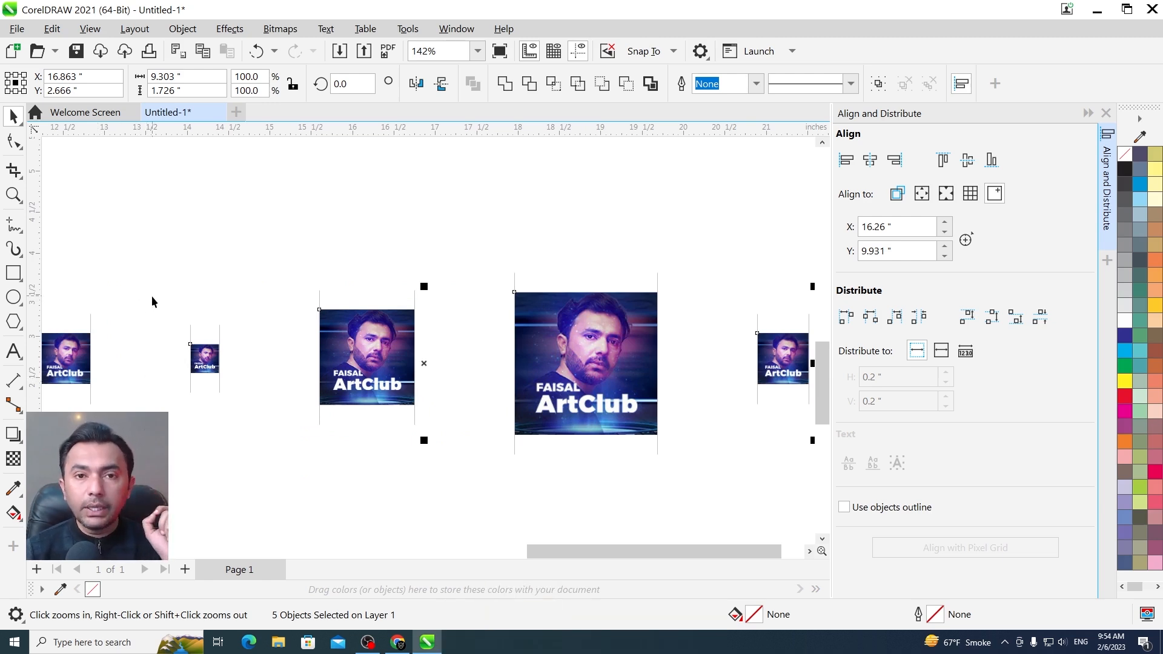
{"action": "left_click", "coordinate": [15, 274]}
{"action": "left_click_drag", "start_coordinate": [90, 349], "coordinate": [189, 359]}
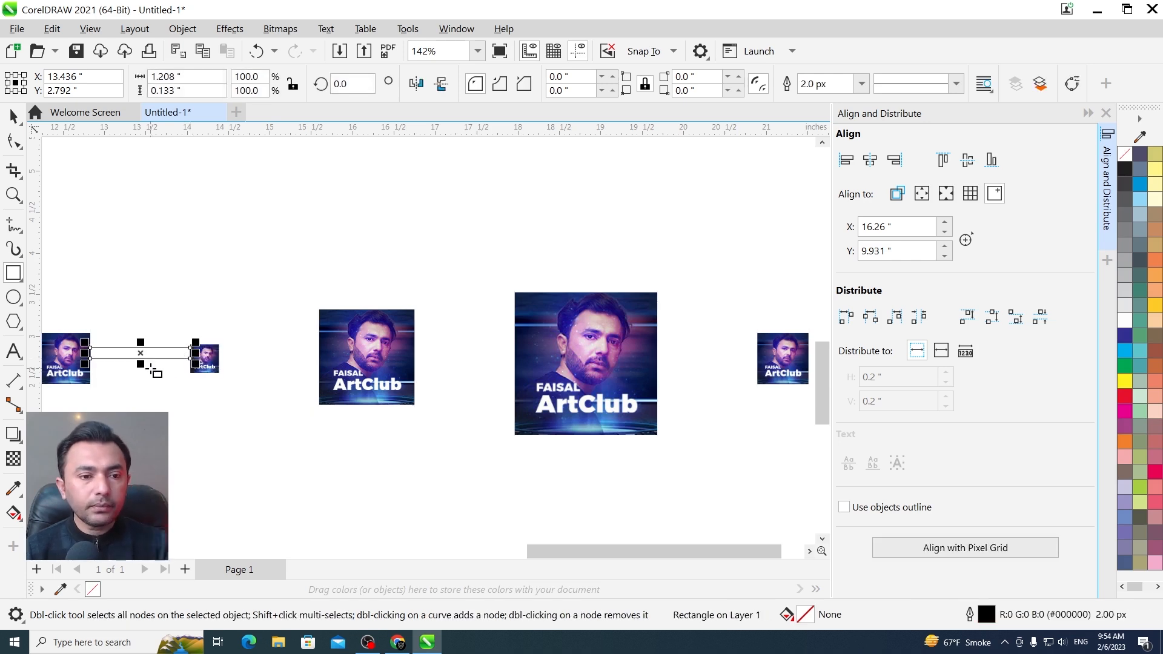
{"action": "key", "text": "ctrl+space"}
{"action": "left_click_drag", "start_coordinate": [104, 359], "coordinate": [418, 355]}
{"action": "right_click", "coordinate": [221, 356]}
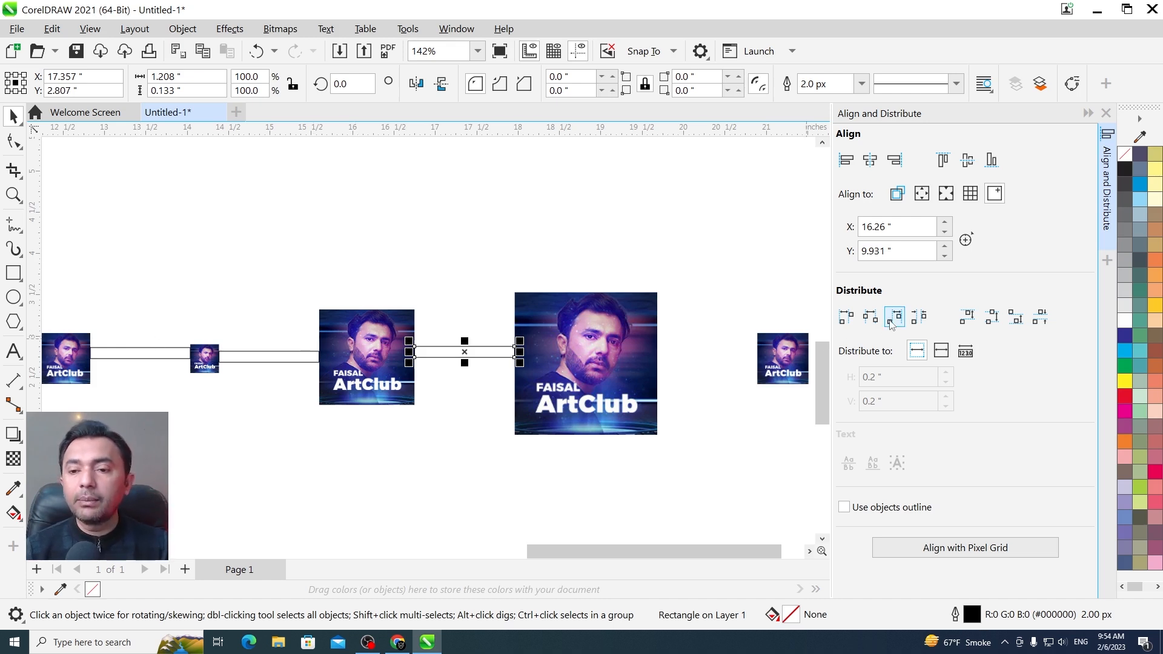
Examine the Distribute right and Distribute center horizontally options and what they space objects by
{"action": "key", "text": "ctrl+2"}
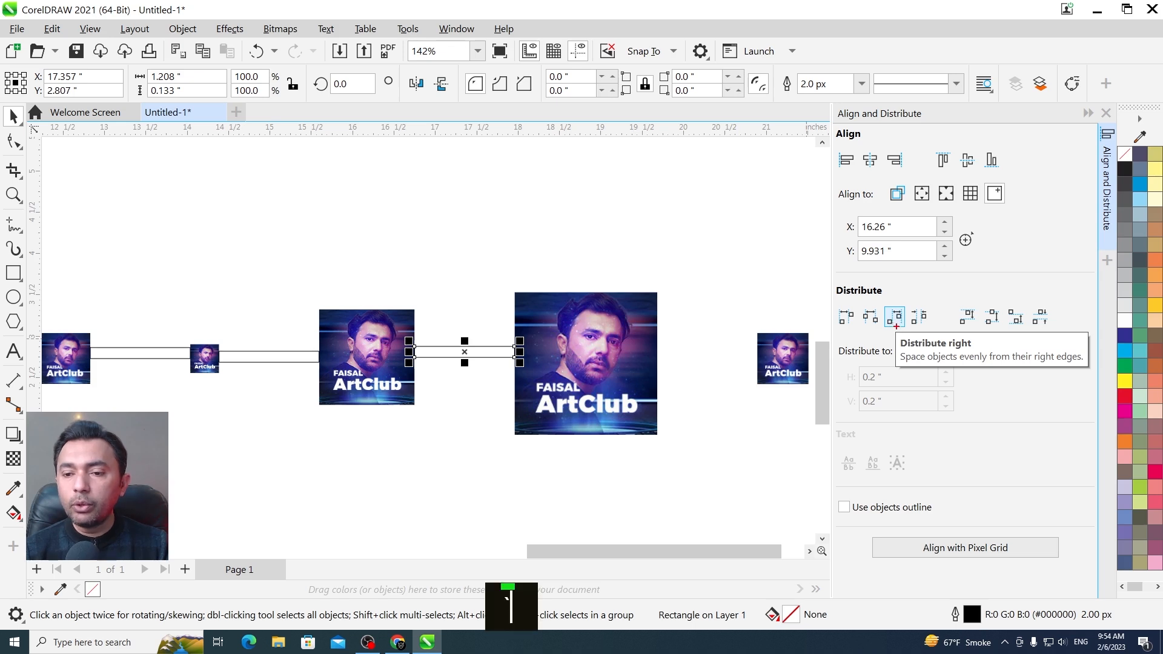
{"action": "left_click_drag", "start_coordinate": [893, 332], "coordinate": [984, 355]}
{"action": "key", "text": "Escape"}
{"action": "left_click", "coordinate": [866, 319], "text": "ctrl"}
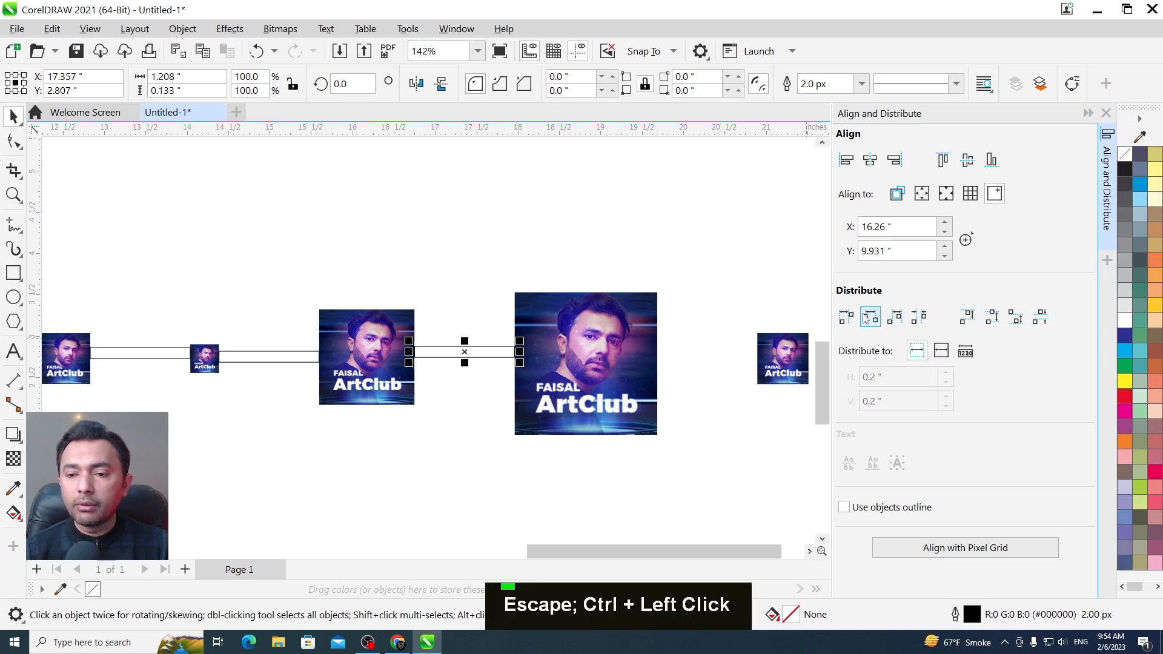
{"action": "left_click_drag", "start_coordinate": [864, 321], "coordinate": [1007, 348]}
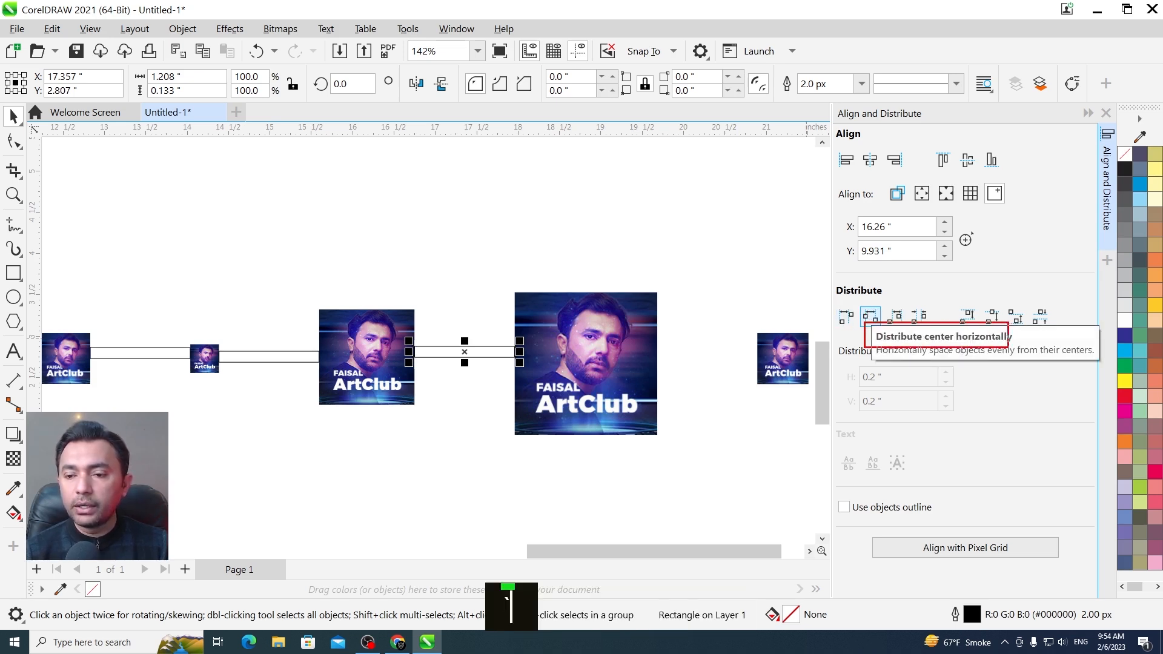
{"action": "key", "text": "Escape"}
{"action": "left_click", "coordinate": [847, 318], "text": "ctrl"}
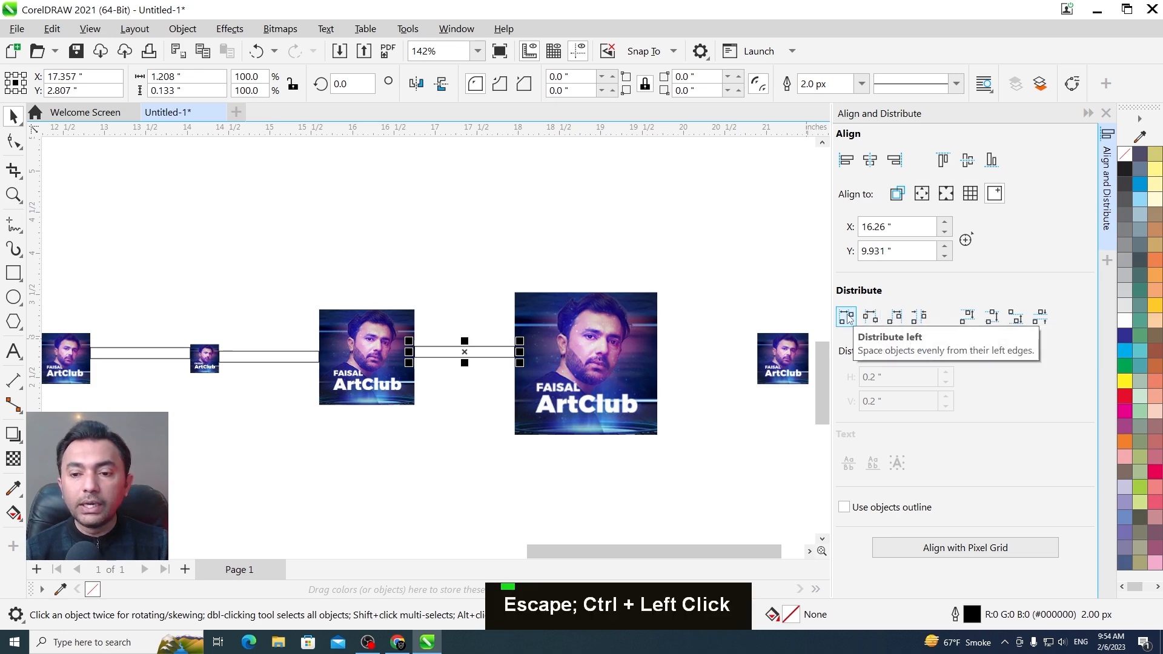
Delete the three thin helper rectangles from the gaps between the images
{"action": "left_click", "coordinate": [468, 372], "text": "alt"}
{"action": "left_click", "coordinate": [467, 352], "text": "alt"}
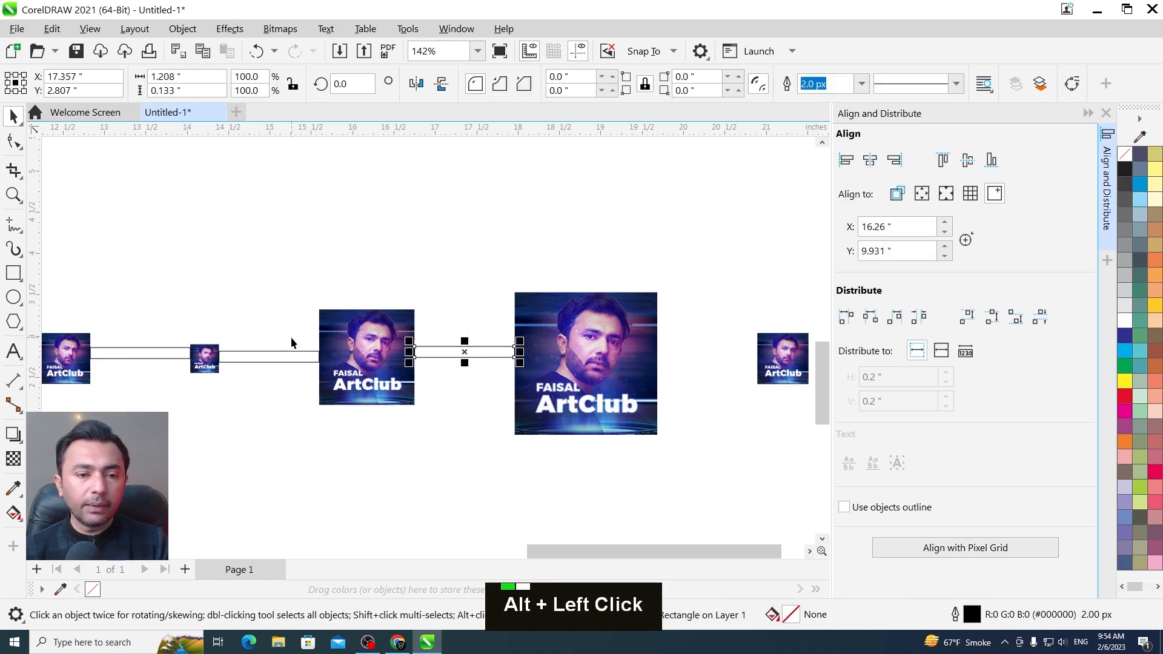
{"action": "left_click", "coordinate": [279, 356], "text": "alt+shift"}
{"action": "left_click", "coordinate": [158, 346], "text": "alt+shift"}
{"action": "key", "text": "Delete"}
Select all five images and distribute them horizontally so their right edges are evenly spaced
{"action": "key", "text": "F3"}
{"action": "left_click_drag", "start_coordinate": [616, 250], "coordinate": [145, 414]}
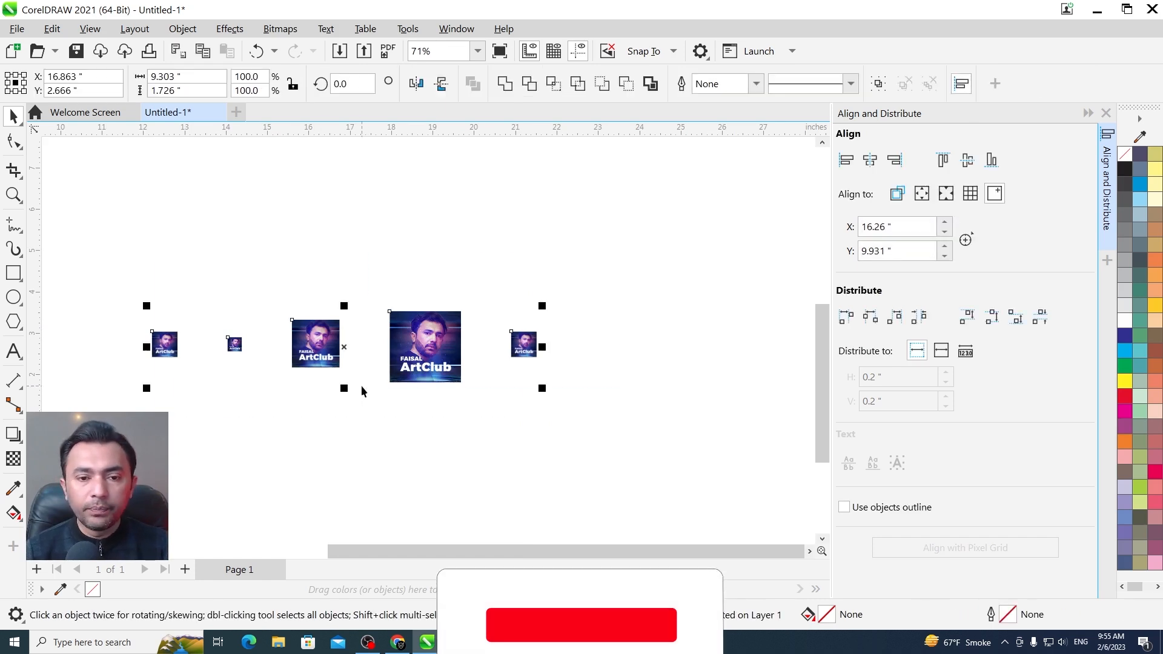
{"action": "key", "text": "shift+F2"}
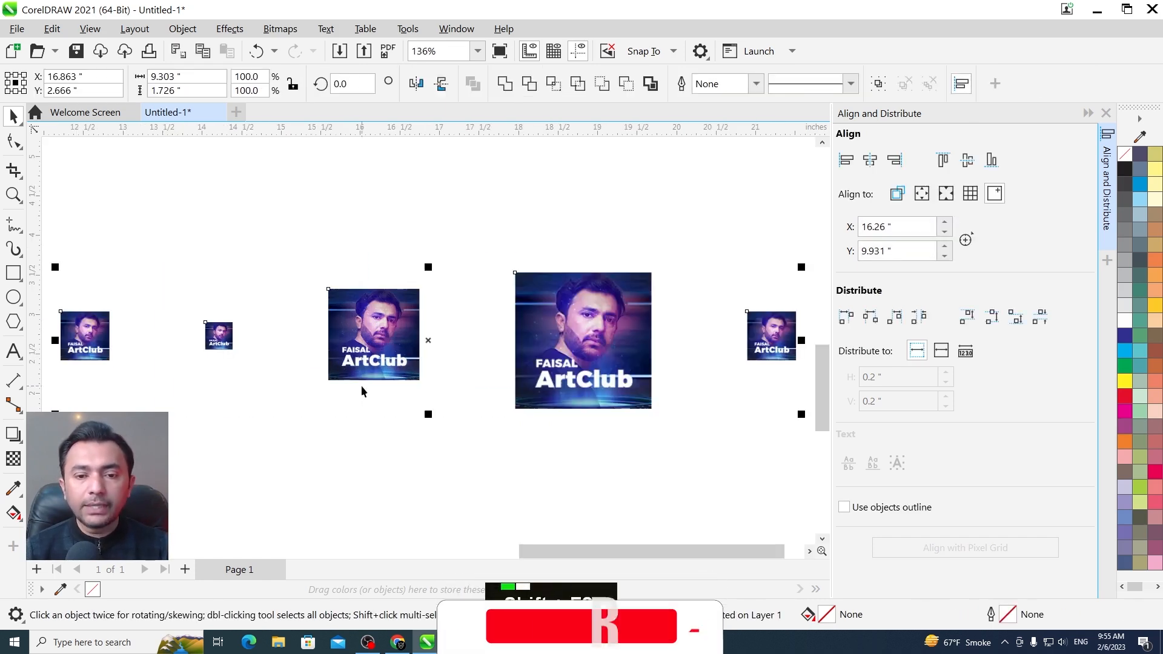
{"action": "left_click", "coordinate": [903, 319]}
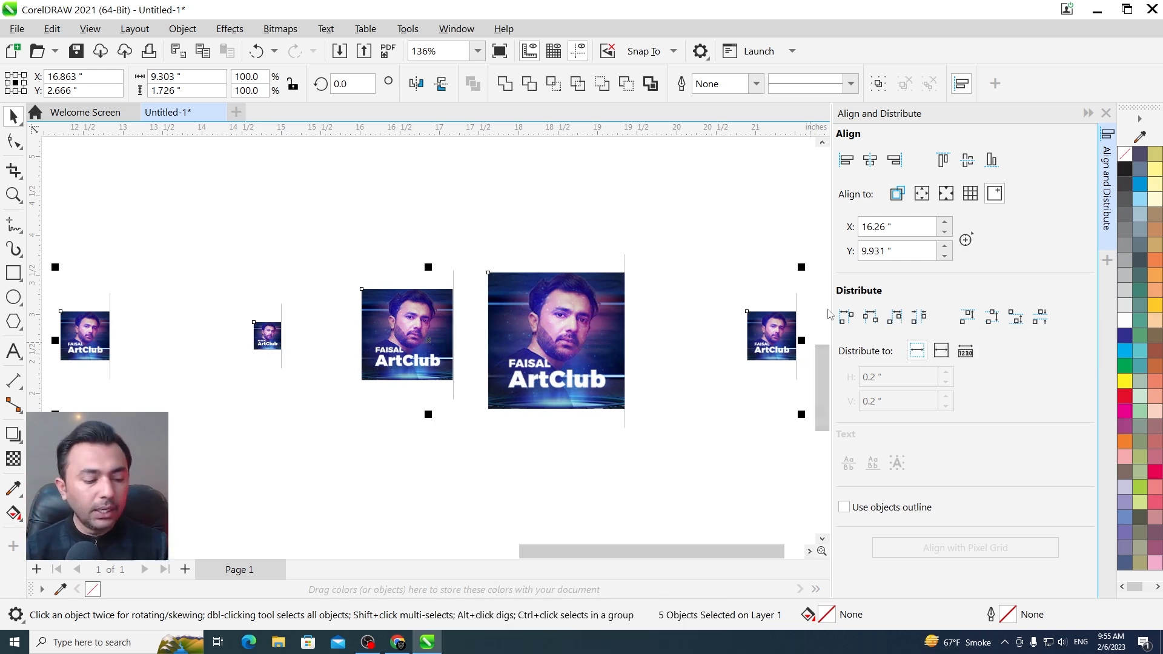
Draw a rectangle about 2.17 by 0.24 inches from the largest image's right edge to the last image's right edge
{"action": "key", "text": "F6"}
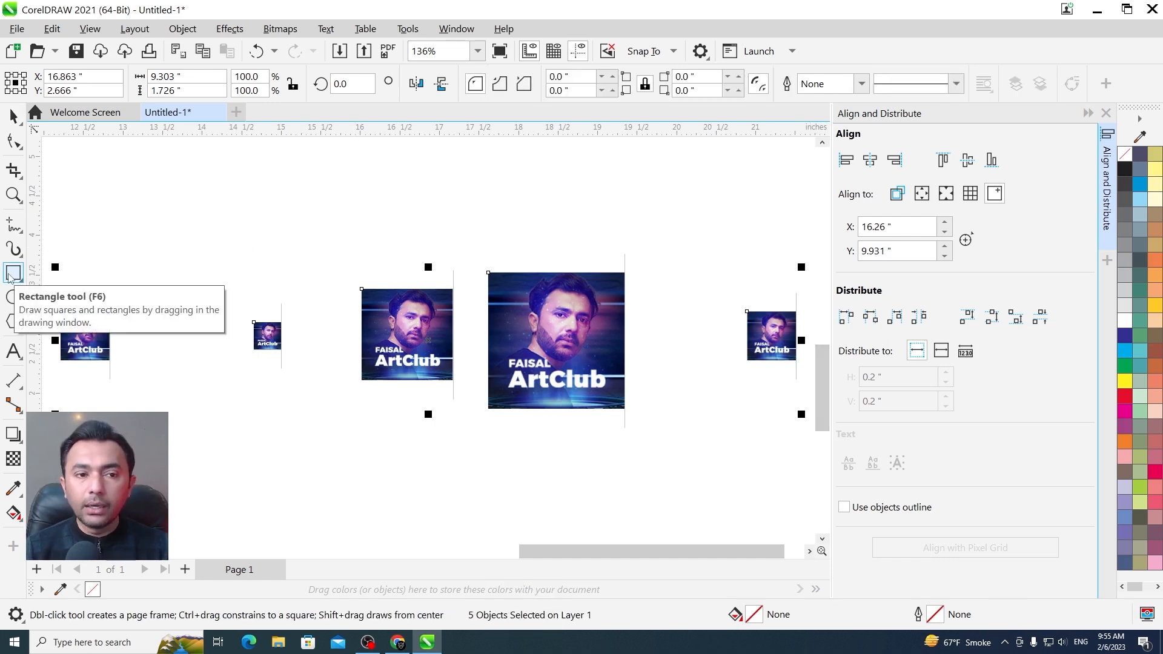
{"action": "left_click_drag", "start_coordinate": [796, 321], "coordinate": [624, 341]}
{"action": "key", "text": "F2"}
{"action": "left_click_drag", "start_coordinate": [549, 253], "coordinate": [745, 376]}
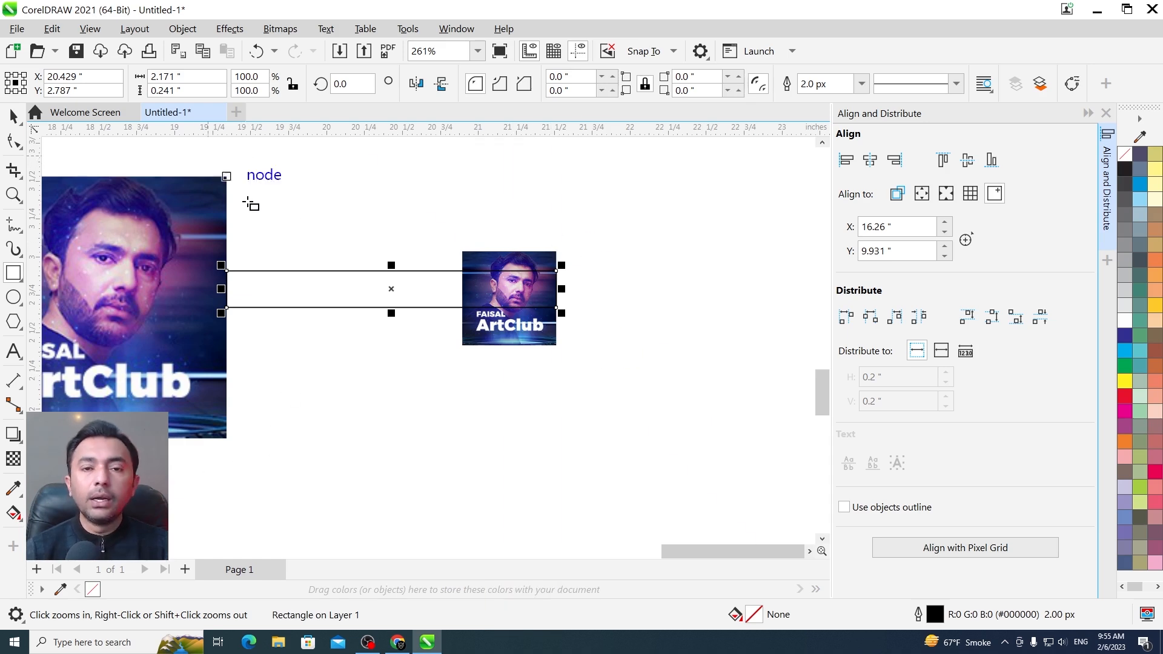
Copy the helper rectangle leftwards so it spans the right edges of the third and the largest image, and check the fit
{"action": "key", "text": "F3"}
{"action": "key", "text": "F3"}
{"action": "left_click_drag", "start_coordinate": [188, 218], "coordinate": [112, 216]}
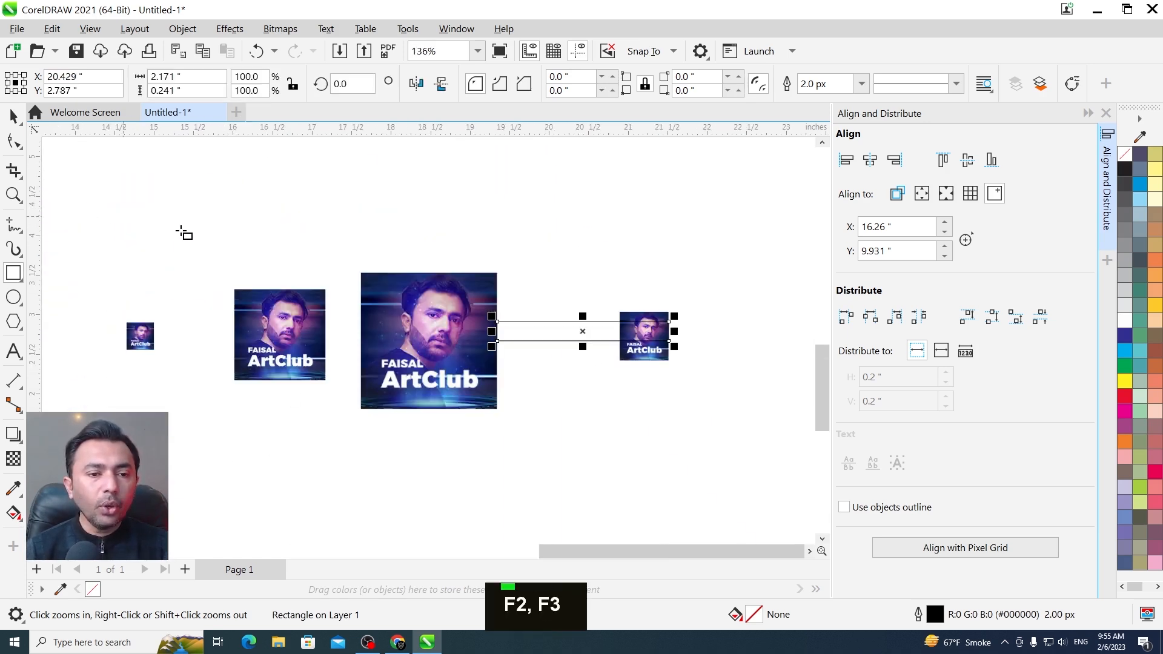
{"action": "key", "text": "ctrl+space"}
{"action": "left_click_drag", "start_coordinate": [669, 322], "coordinate": [501, 354]}
{"action": "right_click", "coordinate": [501, 354]}
{"action": "key", "text": "F2"}
{"action": "left_click_drag", "start_coordinate": [630, 247], "coordinate": [325, 407]}
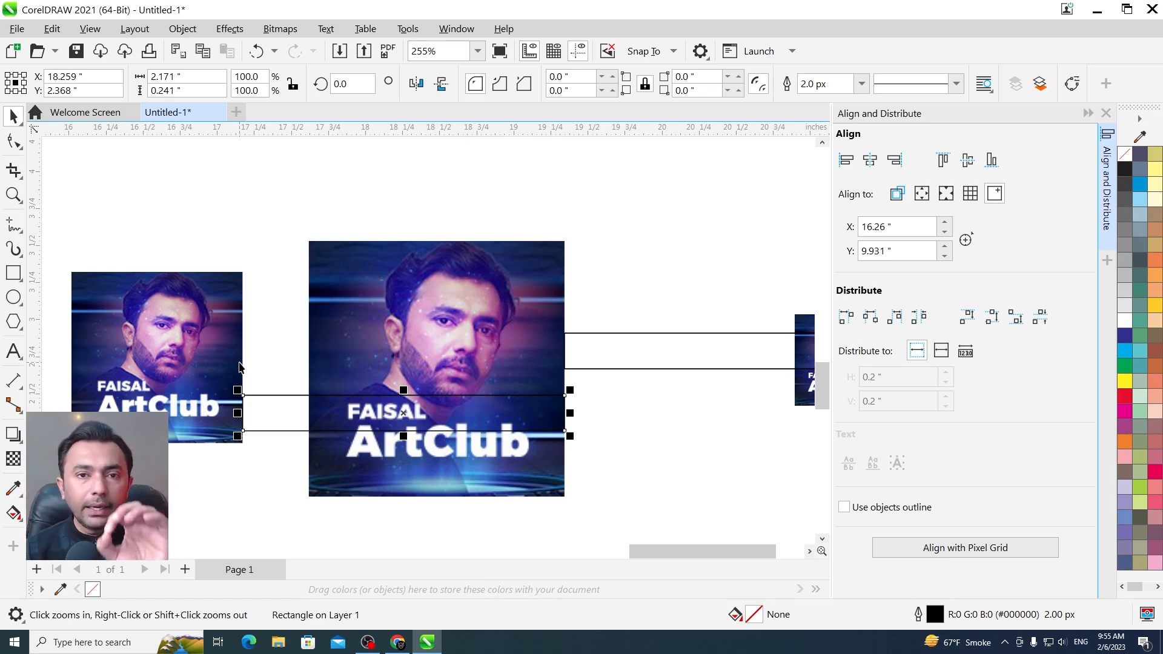
{"action": "key", "text": "F3"}
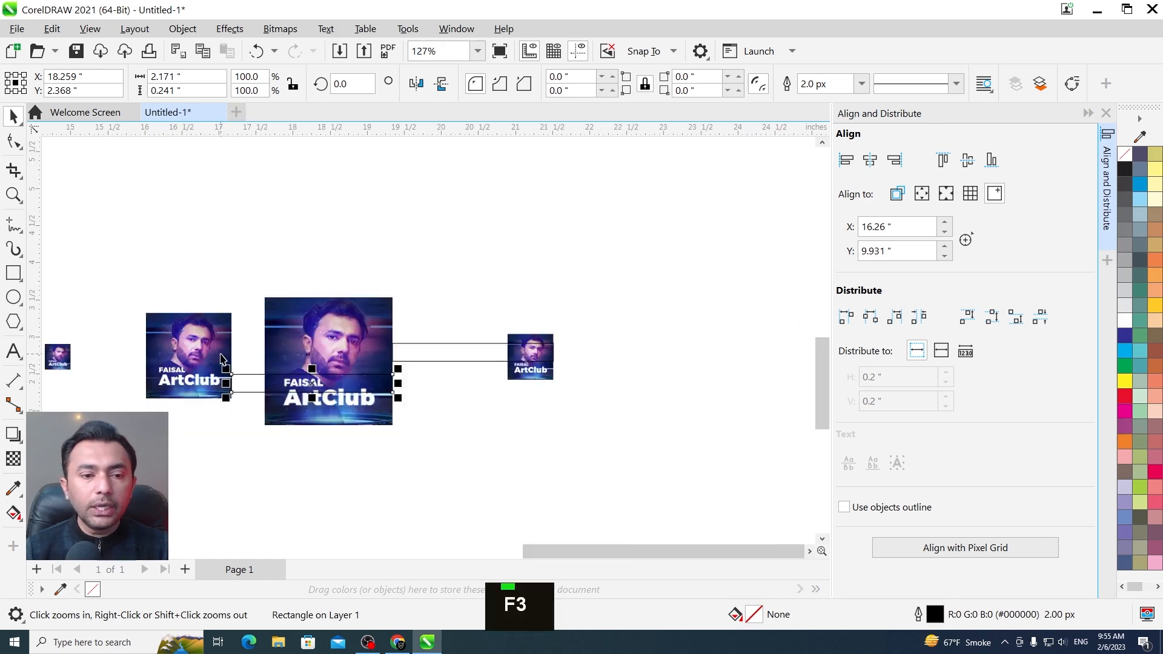
Delete both rectangles used to compare the distances between right edges
{"action": "key", "text": "F3"}
{"action": "key", "text": "F2"}
{"action": "key", "text": "F3"}
{"action": "left_click_drag", "start_coordinate": [448, 291], "coordinate": [105, 418]}
{"action": "key", "text": "F2"}
{"action": "key", "text": "Escape"}
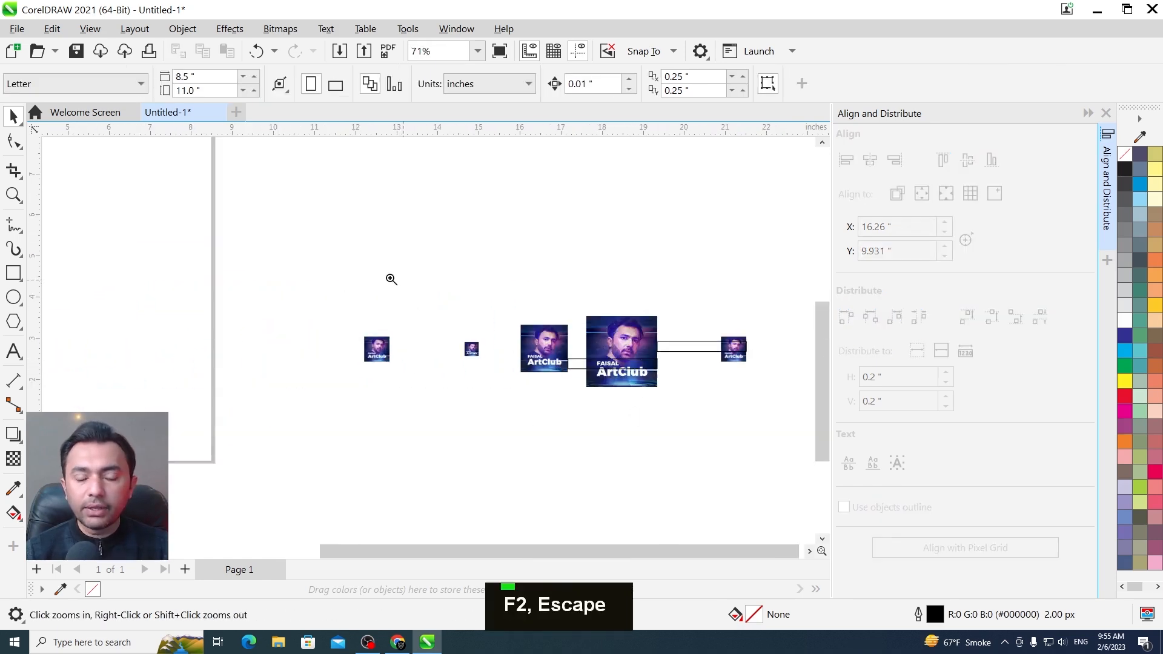
{"action": "left_click_drag", "start_coordinate": [757, 447], "coordinate": [756, 445]}
{"action": "left_click", "coordinate": [648, 381], "text": "alt"}
{"action": "key", "text": "Delete"}
{"action": "left_click", "coordinate": [491, 397], "text": "alt"}
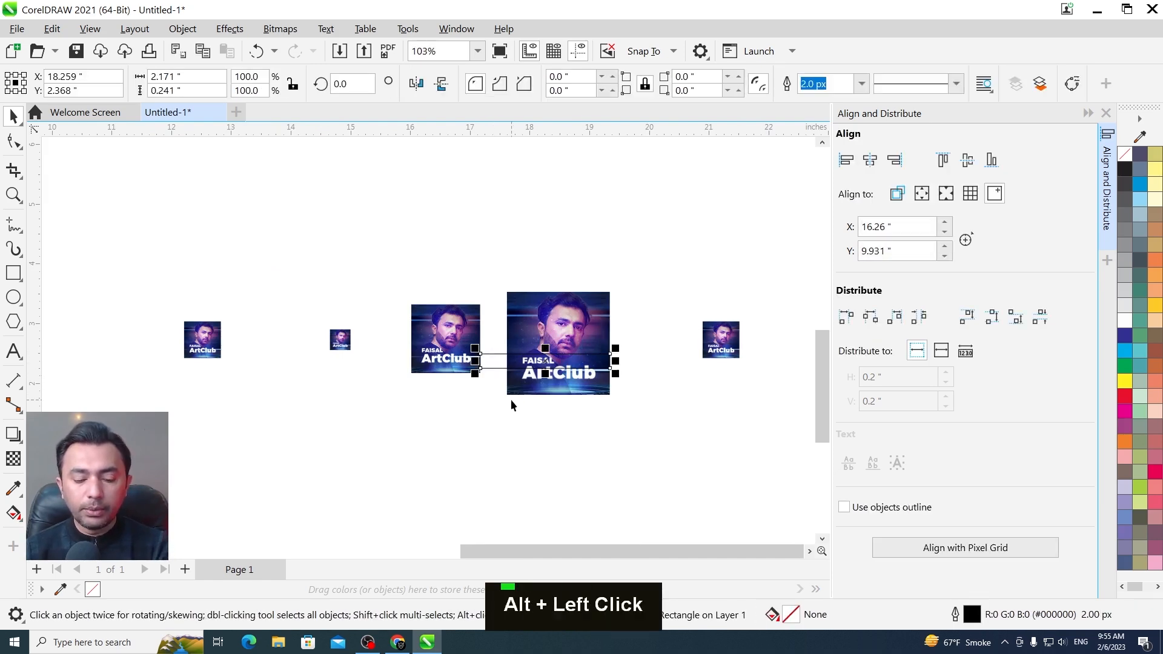
{"action": "key", "text": "Delete"}
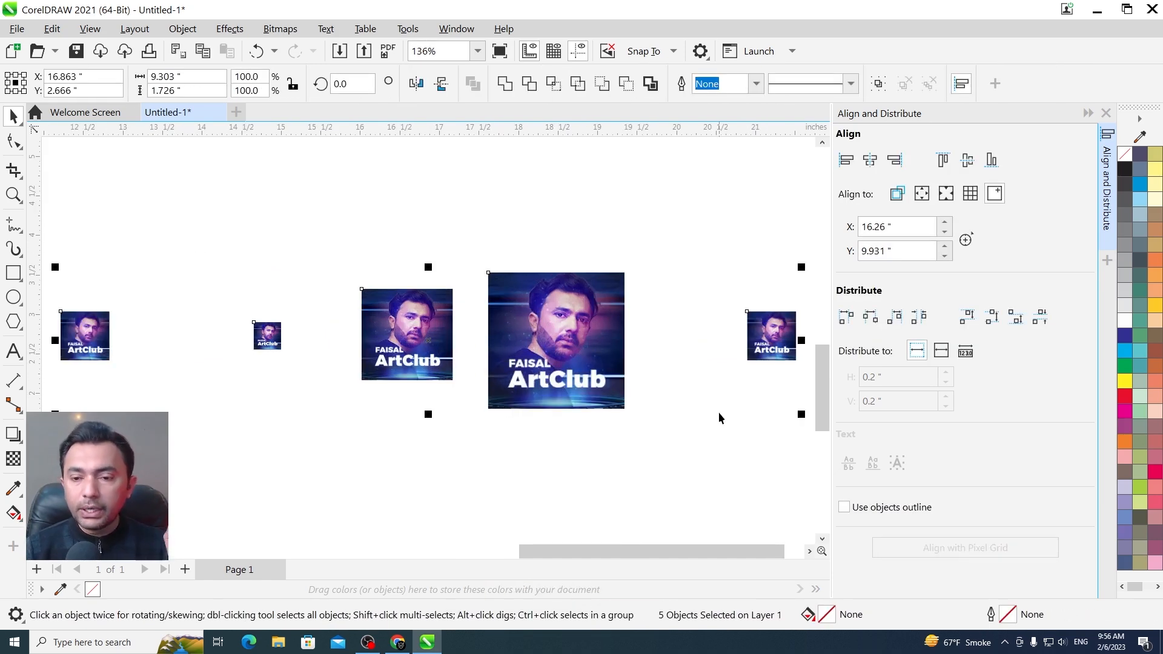
Distribute the five selected images horizontally so their left edges are evenly spaced
{"action": "left_click", "coordinate": [847, 320]}
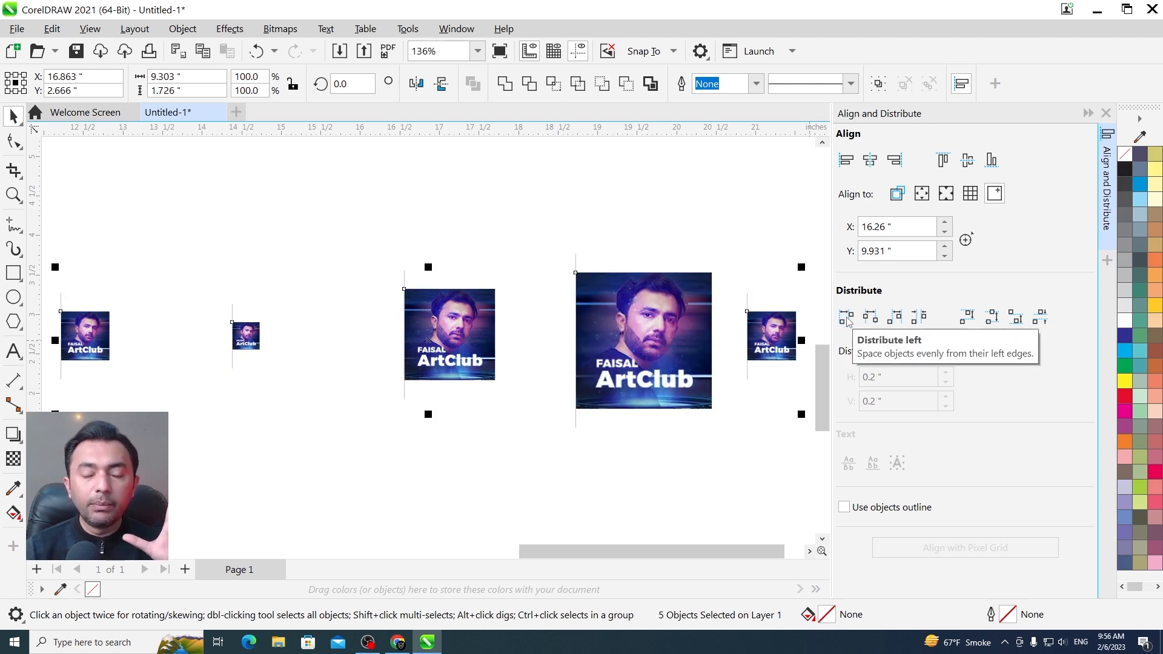
{"action": "key", "text": "F3"}
{"action": "scroll", "coordinate": [157, 323], "scroll_direction": "up", "scroll_amount": 1}
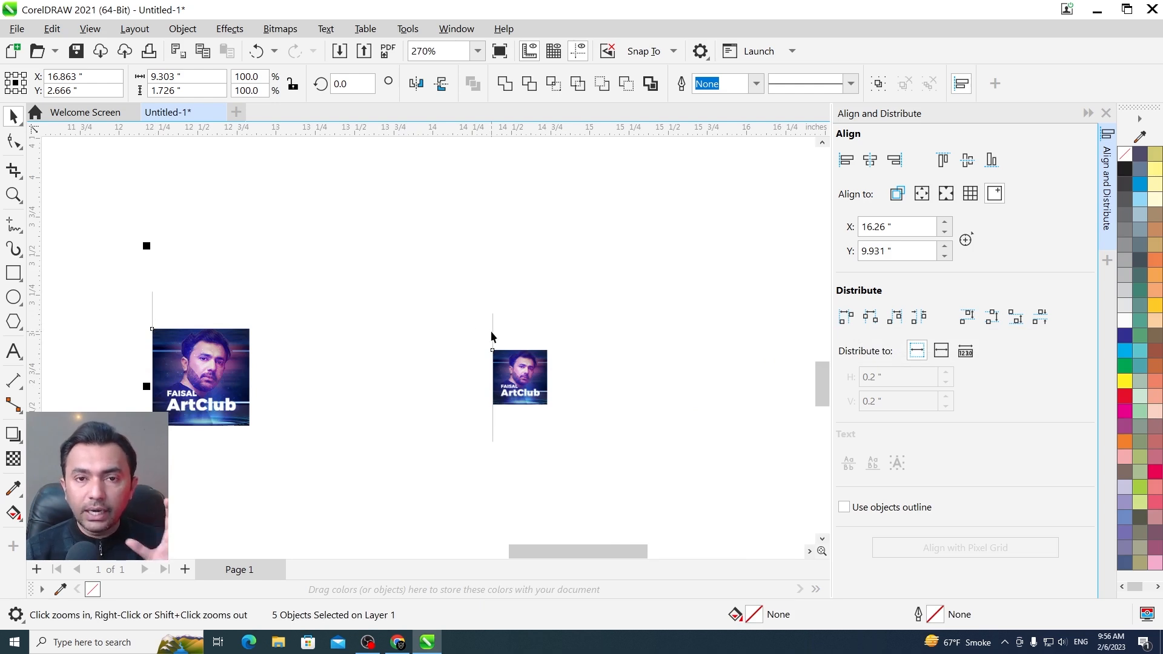
{"action": "key", "text": "F2"}
{"action": "key", "text": "F3"}
Distribute the five selected images horizontally so their centres are evenly spaced
{"action": "left_click_drag", "start_coordinate": [275, 260], "coordinate": [737, 380]}
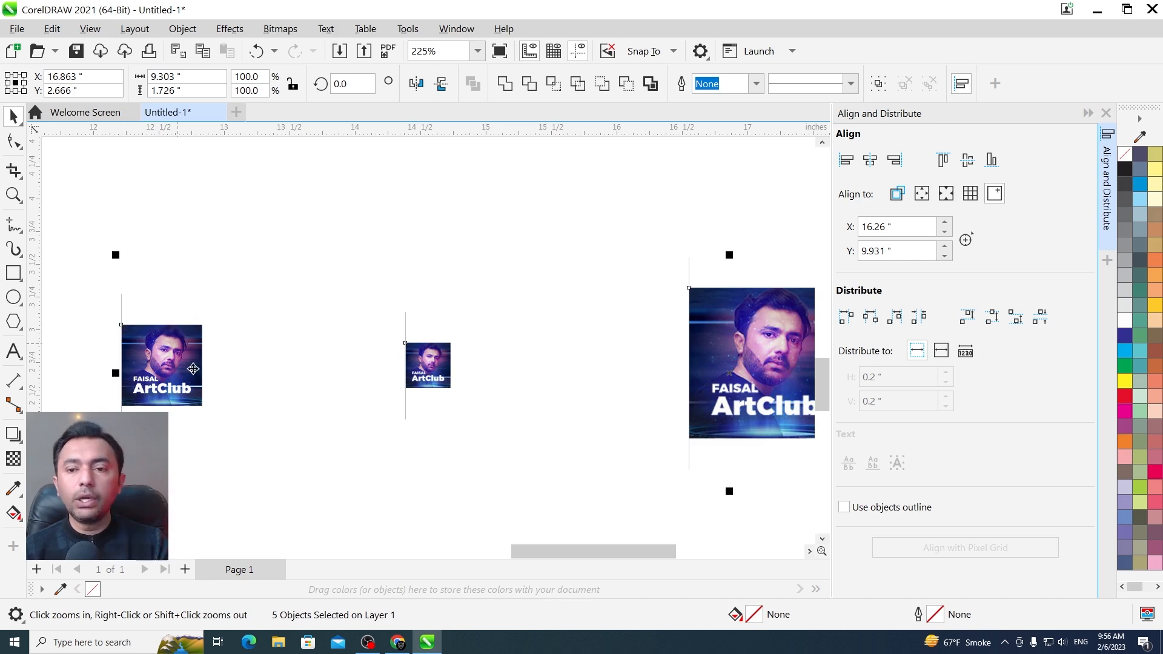
{"action": "left_click", "coordinate": [871, 318]}
{"action": "key", "text": "shift+F2"}
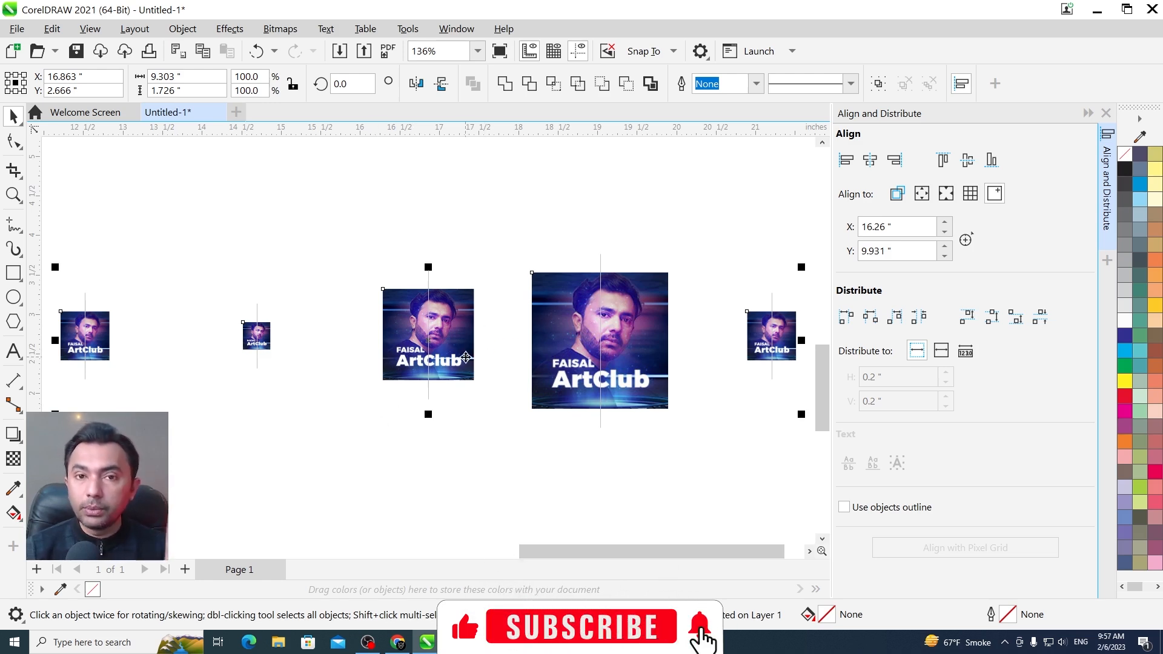
Draw a rectangle about 2.17 by 0.99 inches from the centre of the largest image to the centre of the last image
{"action": "key", "text": "F2"}
{"action": "left_click_drag", "start_coordinate": [371, 220], "coordinate": [792, 467]}
{"action": "key", "text": "F6"}
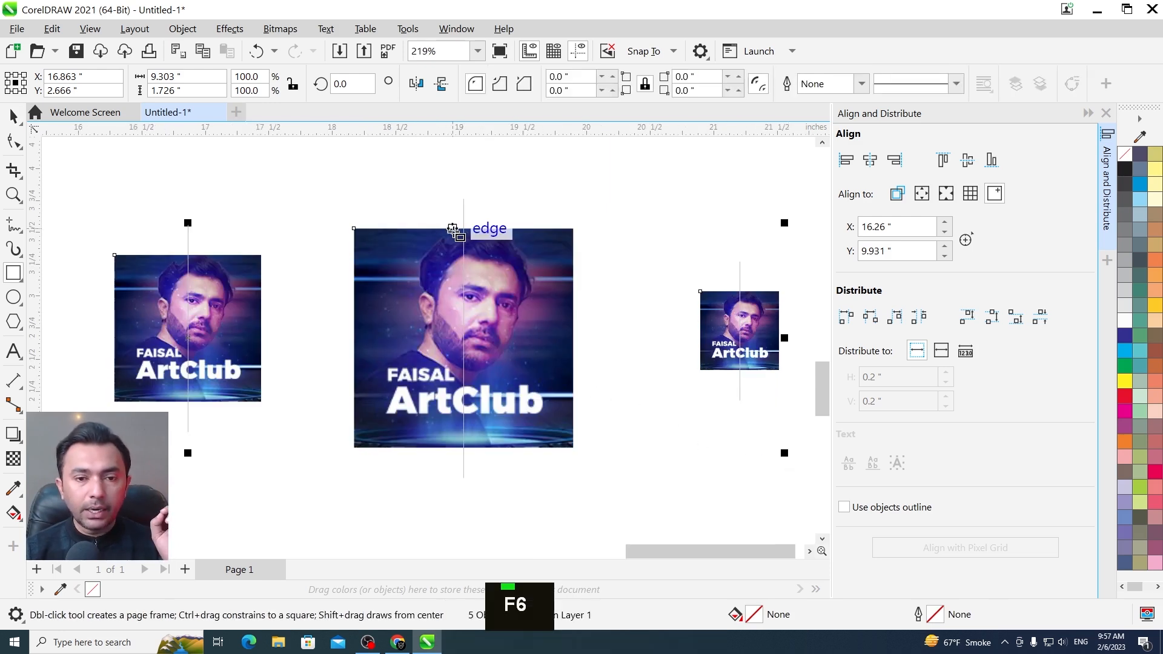
{"action": "left_click_drag", "start_coordinate": [464, 229], "coordinate": [743, 358]}
{"action": "left_click_drag", "start_coordinate": [740, 355], "coordinate": [739, 355]}
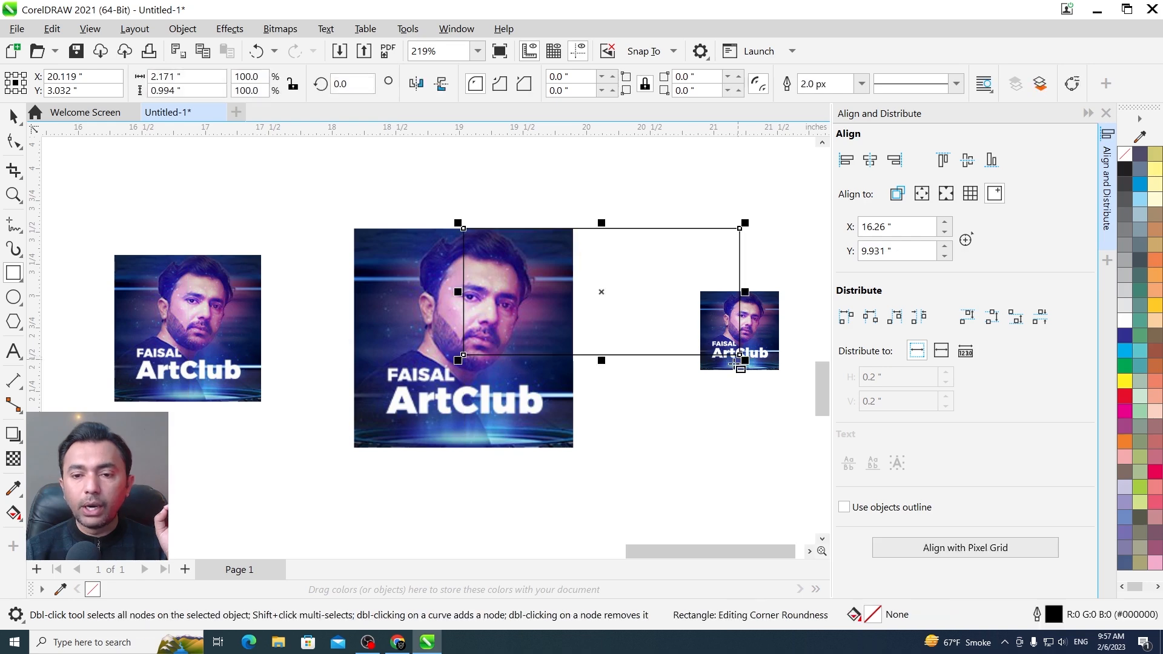
Copy the rectangle leftwards from centre to centre and repeat the copy until it reaches the first image
{"action": "key", "text": "ctrl+space"}
{"action": "left_click_drag", "start_coordinate": [740, 257], "coordinate": [463, 263]}
{"action": "right_click", "coordinate": [463, 263]}
{"action": "key", "text": "F3"}
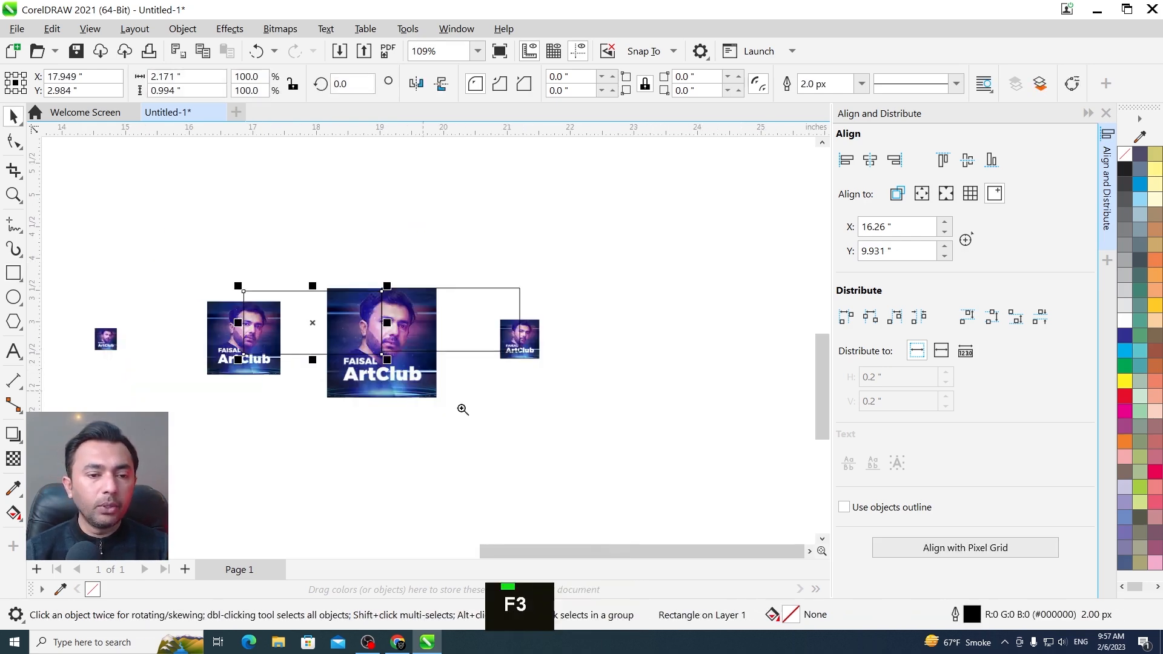
{"action": "key", "text": "F2"}
{"action": "left_click_drag", "start_coordinate": [70, 233], "coordinate": [449, 488]}
{"action": "key", "text": "ctrl+r"}
{"action": "key", "text": "F3"}
{"action": "key", "text": "F2"}
{"action": "left_click_drag", "start_coordinate": [391, 415], "coordinate": [32, 225]}
{"action": "key", "text": "ctrl+r"}
{"action": "key", "text": "F2"}
{"action": "left_click_drag", "start_coordinate": [237, 288], "coordinate": [550, 441]}
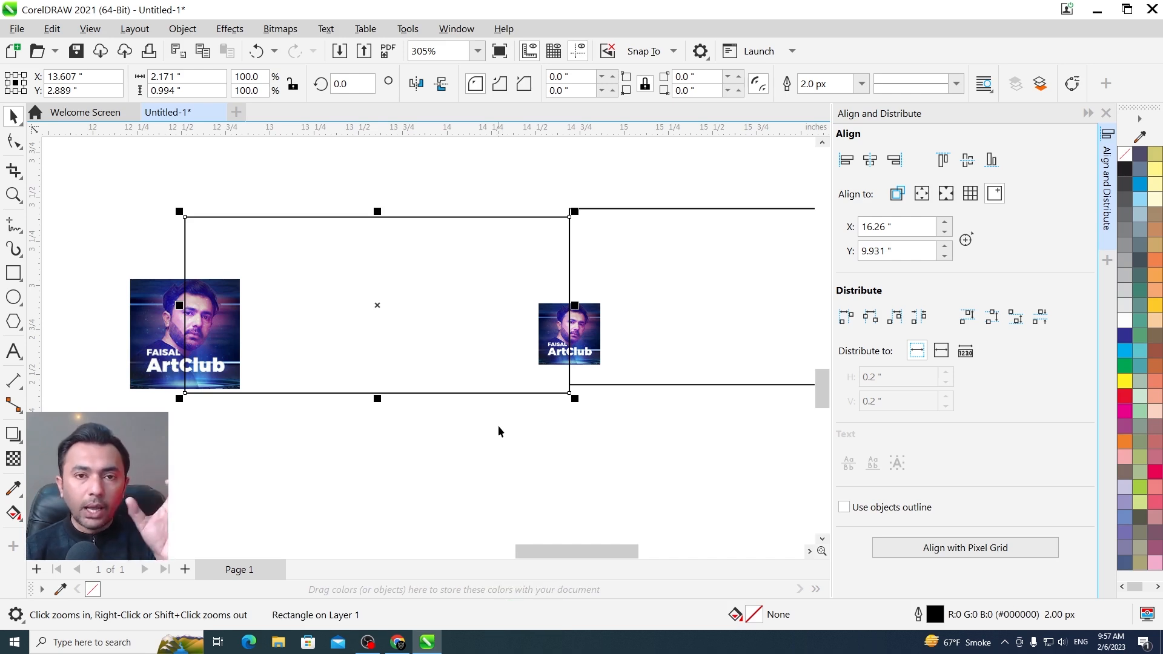
Delete the four rectangles used to compare the distances between image centres
{"action": "key", "text": "F3"}
{"action": "key", "text": "F3"}
{"action": "key", "text": "F2"}
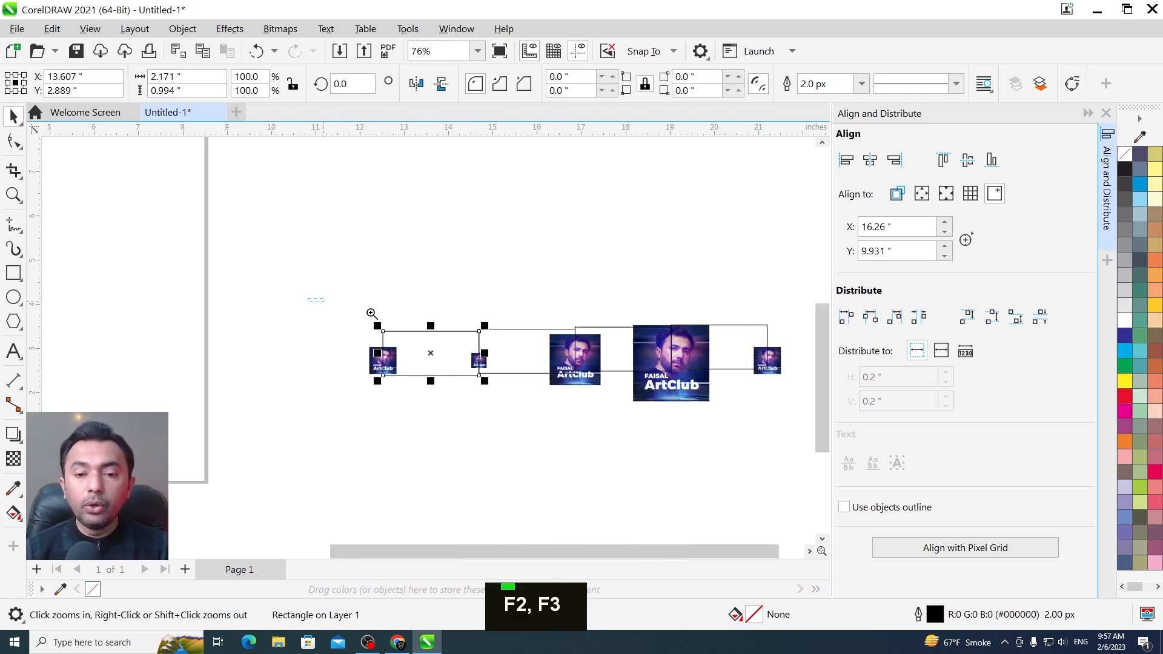
{"action": "key", "text": "Escape"}
{"action": "left_click", "coordinate": [691, 312]}
{"action": "key", "text": "Delete"}
{"action": "left_click", "coordinate": [526, 321]}
{"action": "key", "text": "Delete"}
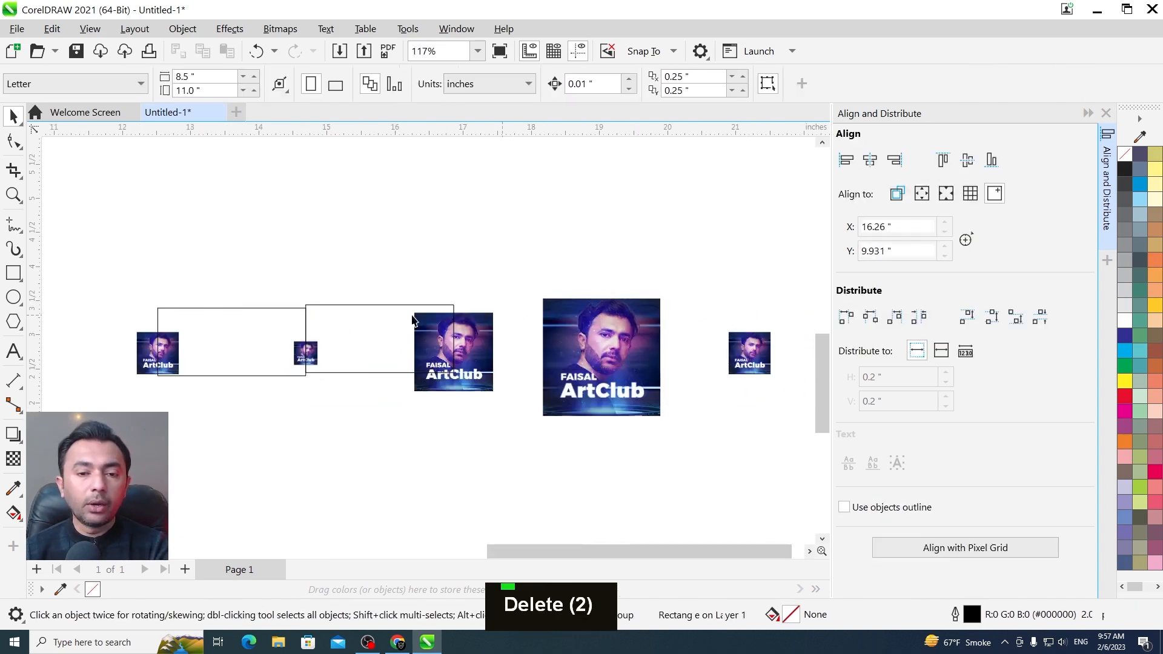
{"action": "left_click", "coordinate": [385, 326]}
{"action": "key", "text": "Delete"}
{"action": "key", "text": "Delete"}
Rearrange the five images into a rough vertical column with uneven gaps and select them all
{"action": "key", "text": "F2"}
{"action": "key", "text": "F3"}
{"action": "left_click_drag", "start_coordinate": [94, 230], "coordinate": [541, 370]}
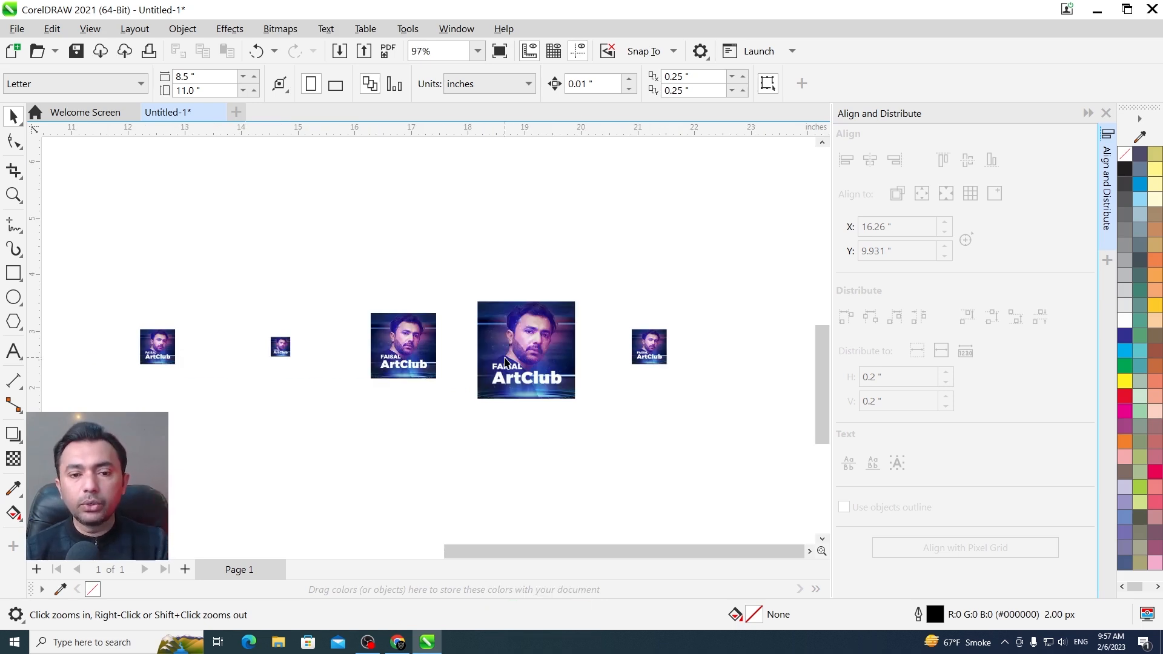
{"action": "key", "text": "F2"}
{"action": "key", "text": "F3"}
{"action": "left_click_drag", "start_coordinate": [624, 418], "coordinate": [218, 258]}
{"action": "key", "text": "Escape"}
{"action": "left_click_drag", "start_coordinate": [487, 378], "coordinate": [557, 233]}
{"action": "left_click_drag", "start_coordinate": [590, 324], "coordinate": [543, 279]}
{"action": "left_click_drag", "start_coordinate": [716, 364], "coordinate": [523, 469]}
{"action": "left_click_drag", "start_coordinate": [366, 365], "coordinate": [558, 431]}
{"action": "left_click_drag", "start_coordinate": [247, 366], "coordinate": [539, 400]}
{"action": "left_click_drag", "start_coordinate": [647, 489], "coordinate": [453, 181]}
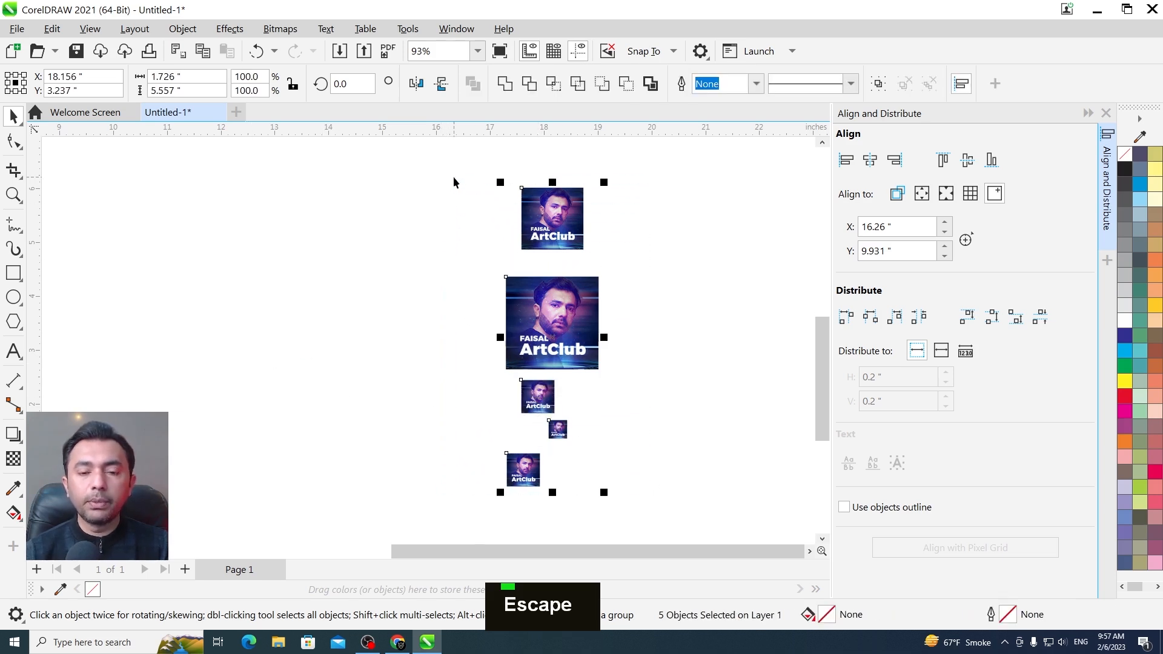
Align the five selected images on a common vertical centre line and distribute them with equal vertical space between them
{"action": "key", "text": "shift+F2"}
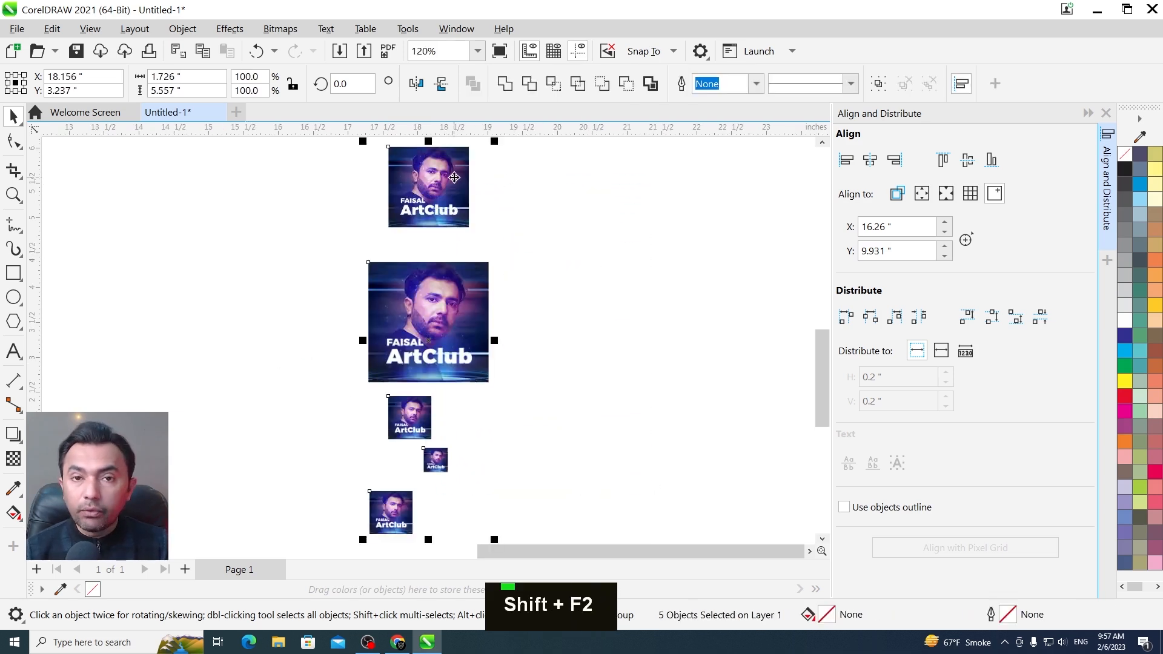
{"action": "key", "text": "c"}
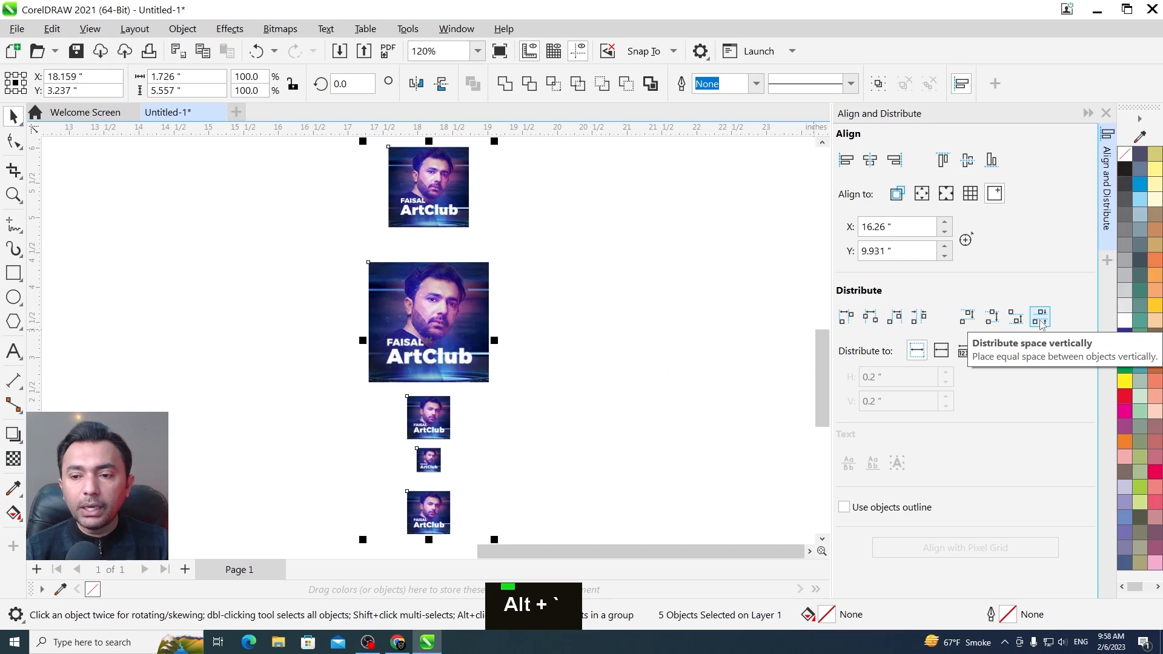
{"action": "left_click", "coordinate": [1023, 306]}
{"action": "key", "text": "F2"}
{"action": "left_click_drag", "start_coordinate": [319, 200], "coordinate": [574, 282]}
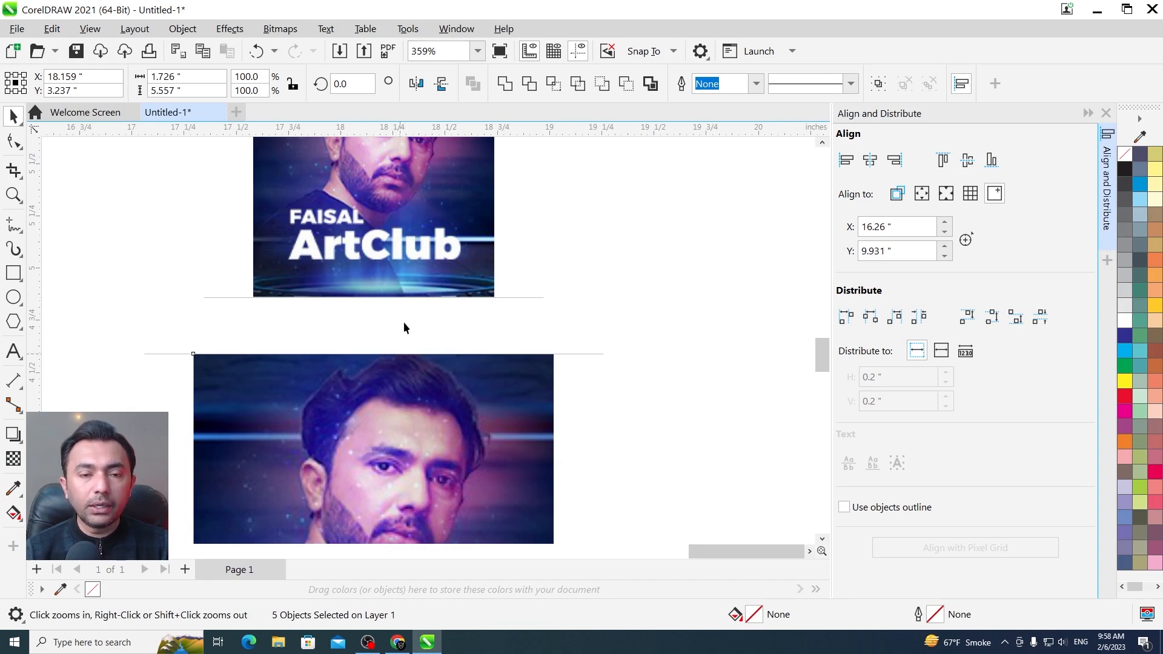
{"action": "key", "text": "F3"}
{"action": "key", "text": "F2"}
{"action": "key", "text": "F3"}
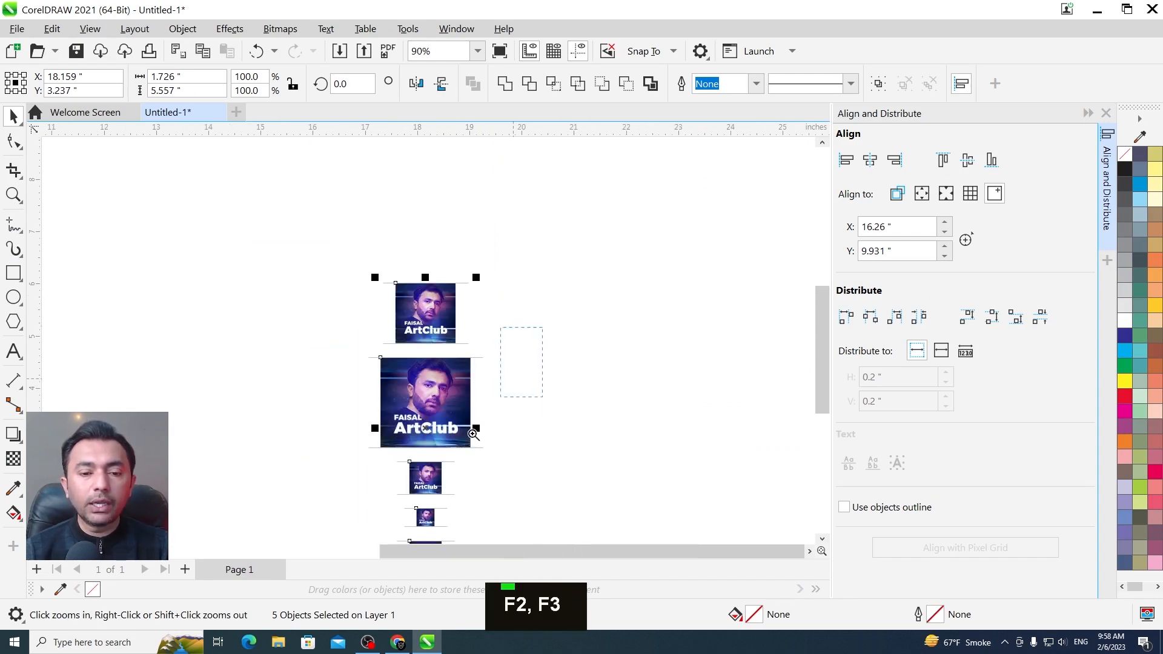
Distribute the five images vertically so that their bottom edges are evenly spaced
{"action": "left_click", "coordinate": [1016, 317]}
{"action": "key", "text": "F2"}
{"action": "left_click_drag", "start_coordinate": [309, 307], "coordinate": [557, 597]}
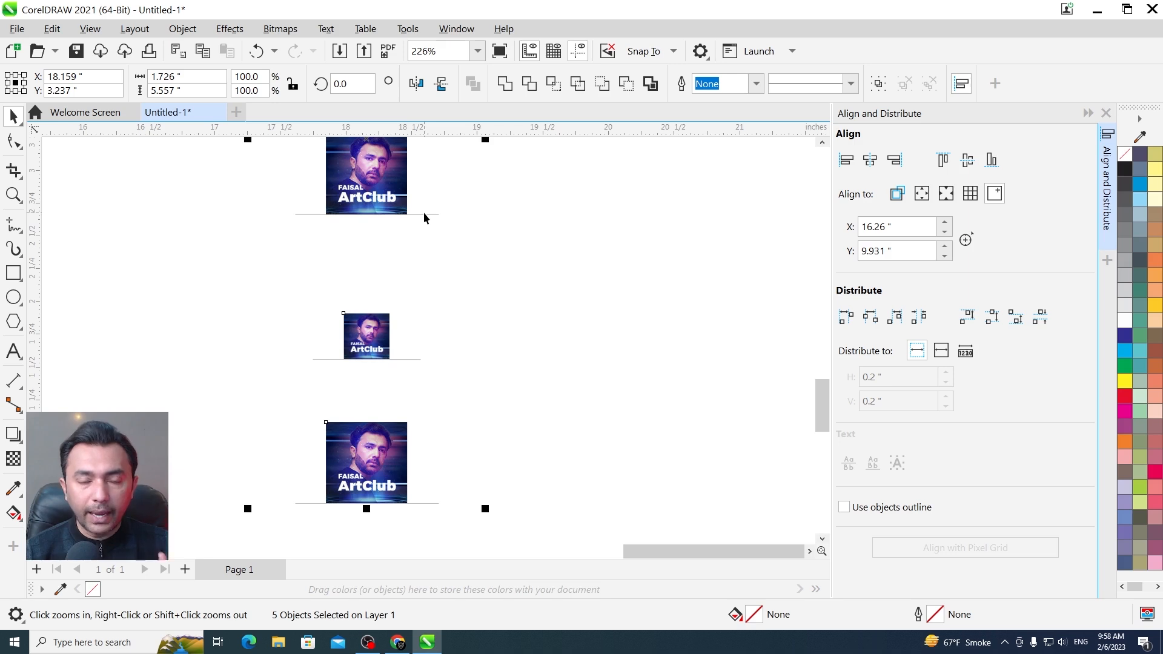
Draw a rectangle about 0.16 by 1.1 inches from the lowest image's bottom edge up to the smallest image's bottom edge
{"action": "key", "text": "F6"}
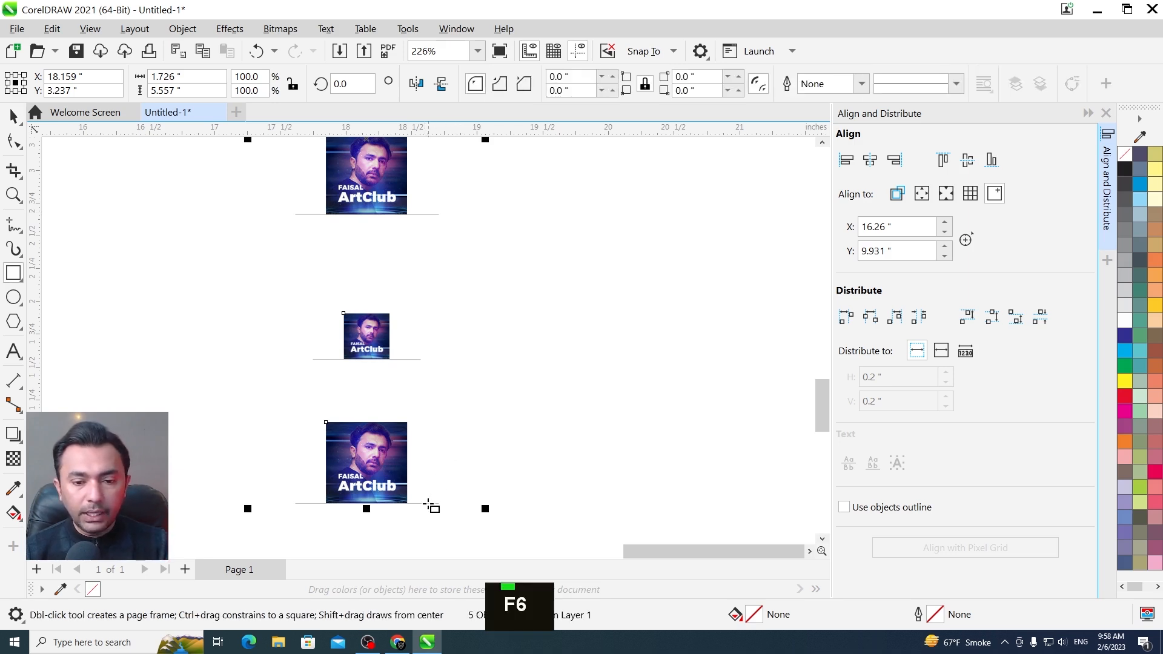
{"action": "mouse_move", "coordinate": [400, 503]}
{"action": "left_mouse_down"}
{"action": "mouse_move", "coordinate": [439, 366]}
{"action": "mouse_move", "coordinate": [379, 358]}
{"action": "left_mouse_up"}
{"action": "key", "text": "ctrl+space"}
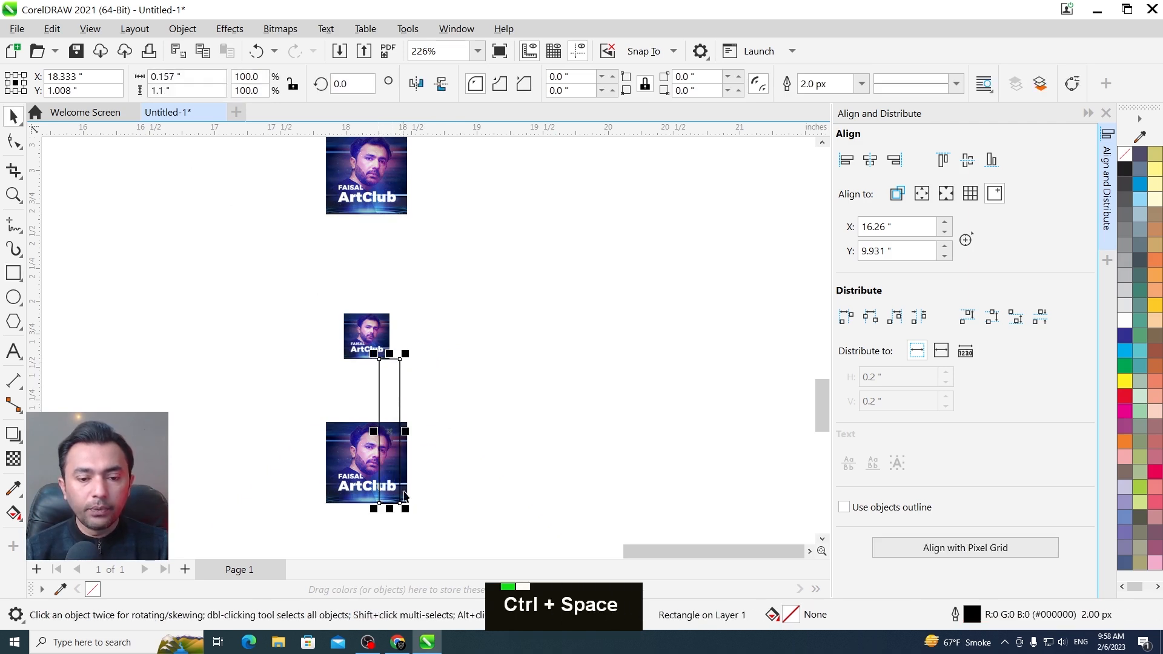
Copy the rectangle upwards so it starts at the smallest image's bottom edge and repeat the copy two more times
{"action": "left_click_drag", "start_coordinate": [400, 503], "coordinate": [393, 360]}
{"action": "right_click", "coordinate": [394, 360]}
{"action": "key", "text": "F3"}
{"action": "key", "text": "F2"}
{"action": "left_click_drag", "start_coordinate": [483, 394], "coordinate": [311, 57]}
{"action": "key", "text": "ctrl+r"}
{"action": "key", "text": "ctrl+r"}
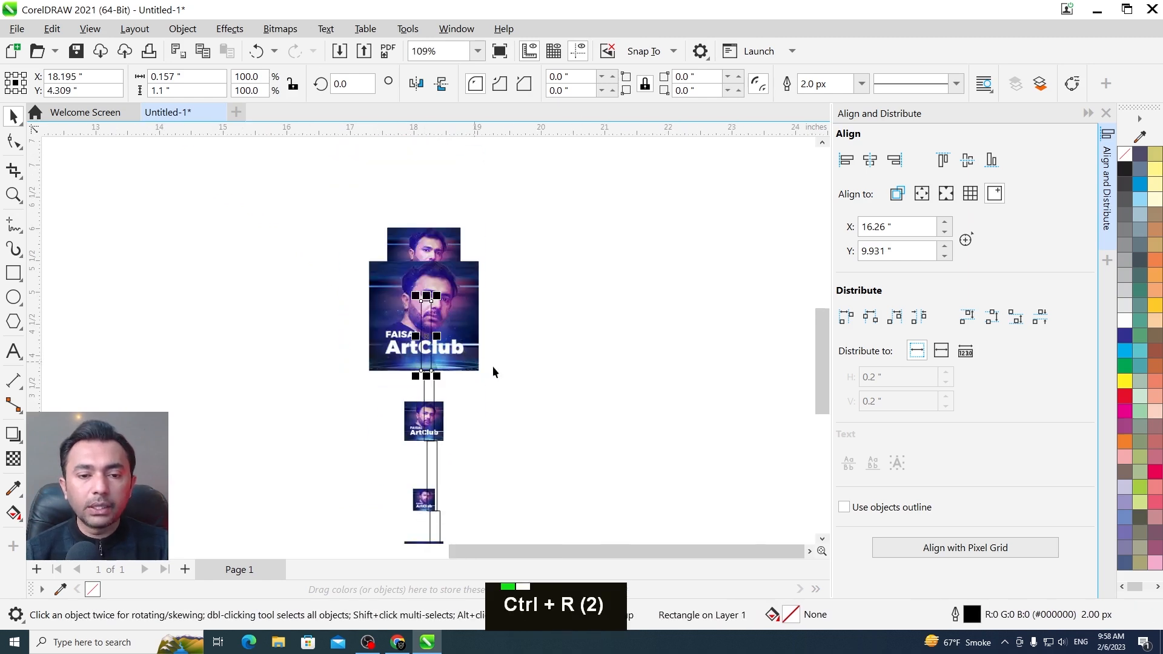
Bring the uppermost image to the front of the largest image that overlaps it, leaving nothing selected
{"action": "key", "text": "F2"}
{"action": "left_click_drag", "start_coordinate": [572, 448], "coordinate": [310, 175]}
{"action": "key", "text": "F2"}
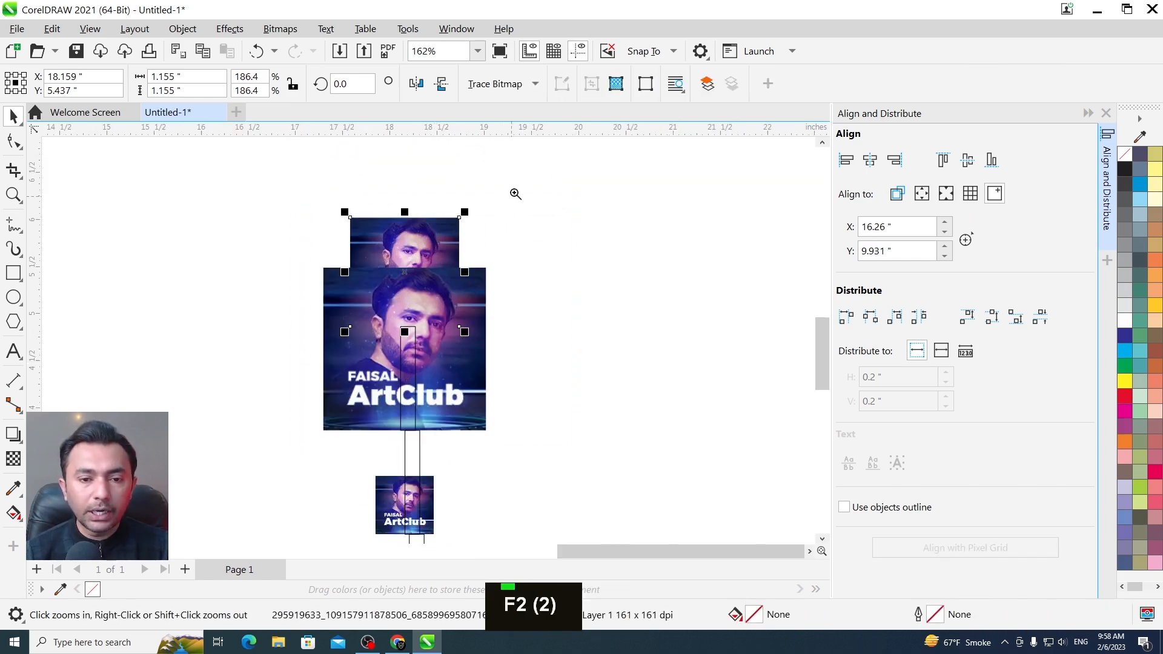
{"action": "left_click_drag", "start_coordinate": [512, 195], "coordinate": [280, 404]}
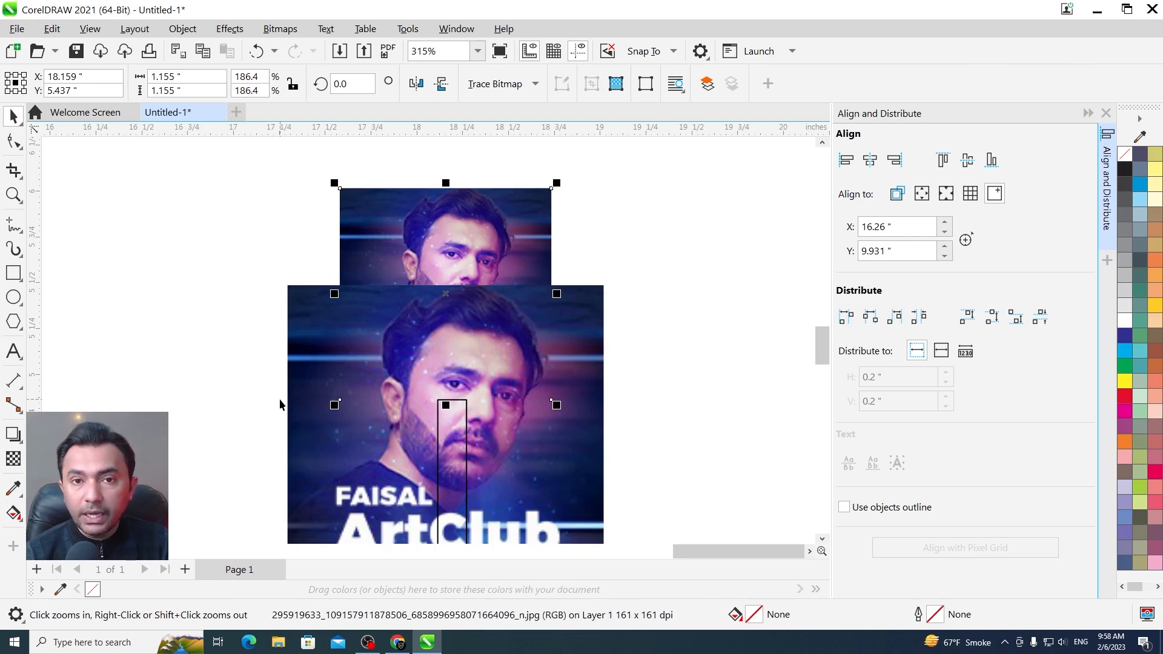
{"action": "key", "text": "shift+Page_Up"}
{"action": "key", "text": "Escape"}
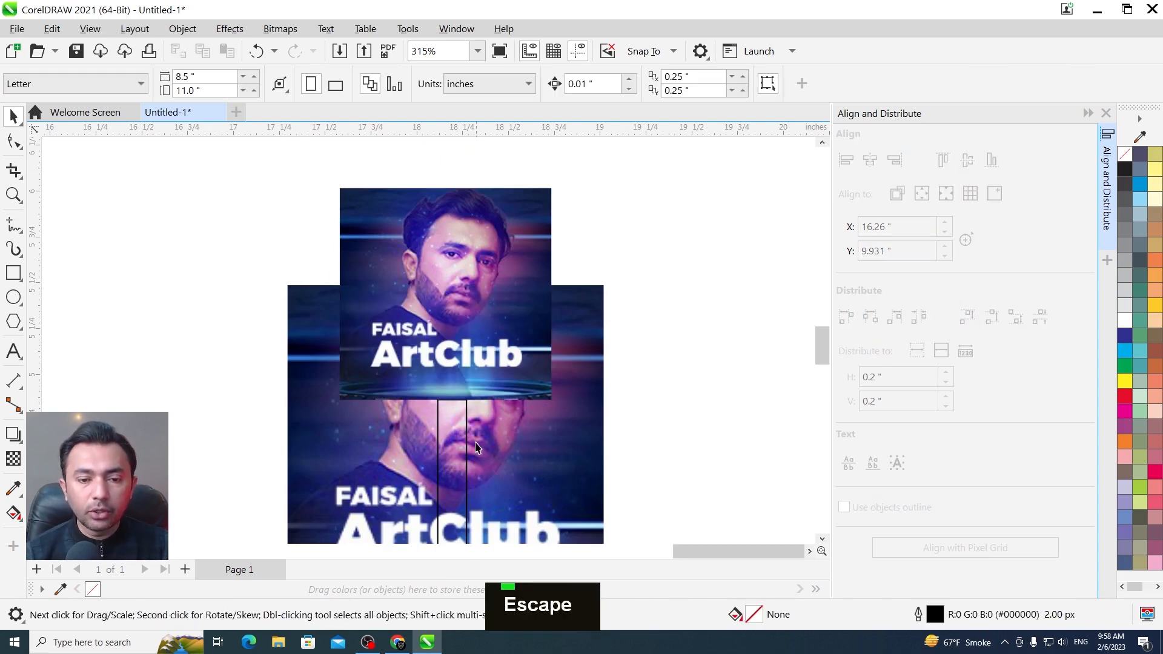
Examine how the stacked rectangles line up with the bottom edges of the images along the column
{"action": "key", "text": "F2"}
{"action": "key", "text": "F3"}
{"action": "left_click_drag", "start_coordinate": [423, 572], "coordinate": [391, 604]}
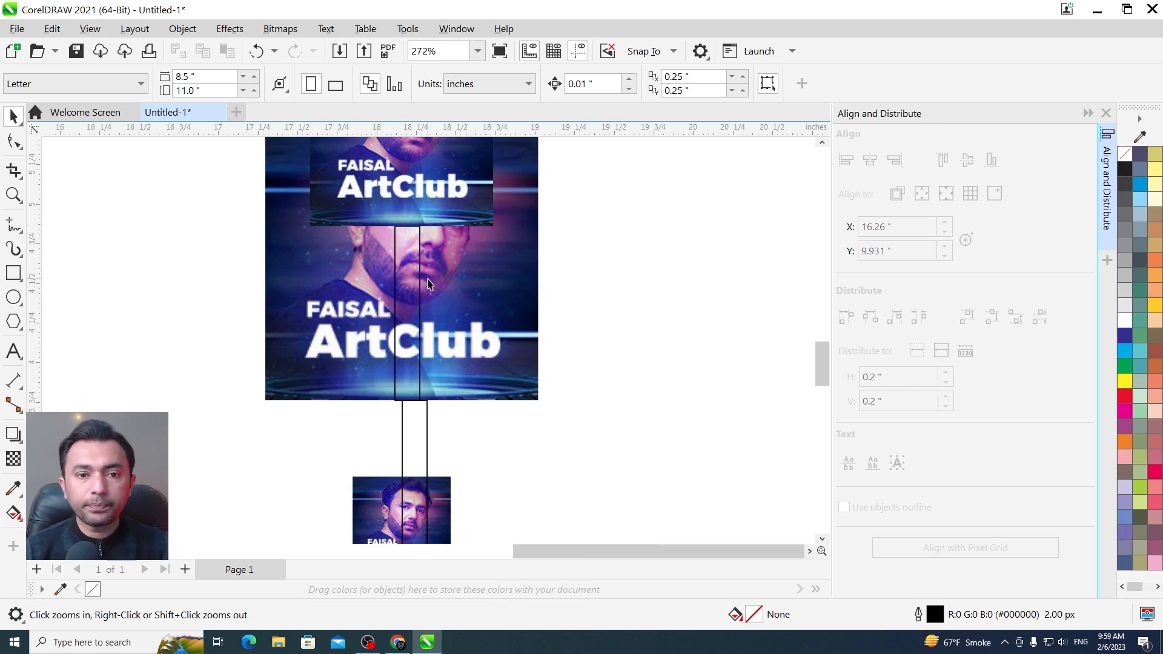
{"action": "key", "text": "F3"}
{"action": "key", "text": "F3"}
{"action": "key", "text": "F3"}
{"action": "key", "text": "F2"}
{"action": "left_click_drag", "start_coordinate": [360, 194], "coordinate": [509, 396]}
Undo the uppermost image's move to the front and the four comparison rectangles
{"action": "key", "text": "Escape"}
{"action": "key", "text": "ctrl+z"}
{"action": "key", "text": "ctrl+z"}
{"action": "key", "text": "ctrl+z"}
{"action": "key", "text": "ctrl+z"}
{"action": "key", "text": "ctrl+z"}
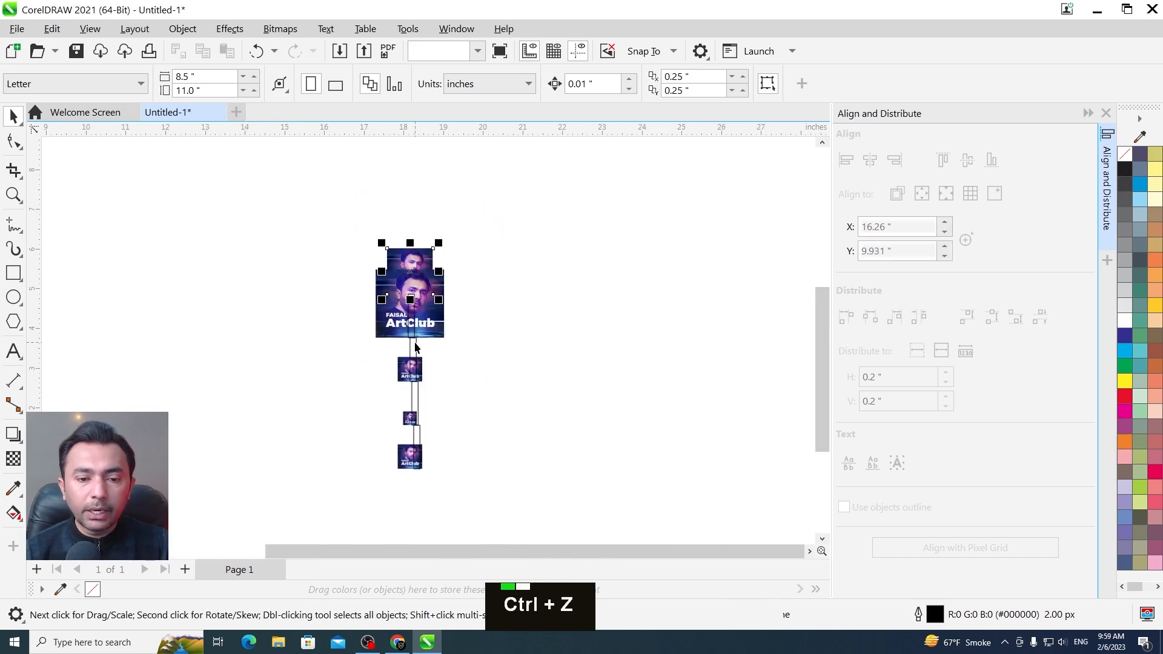
Select all five images and distribute them vertically so that their top edges are evenly spaced
{"action": "double_click", "coordinate": [13, 115]}
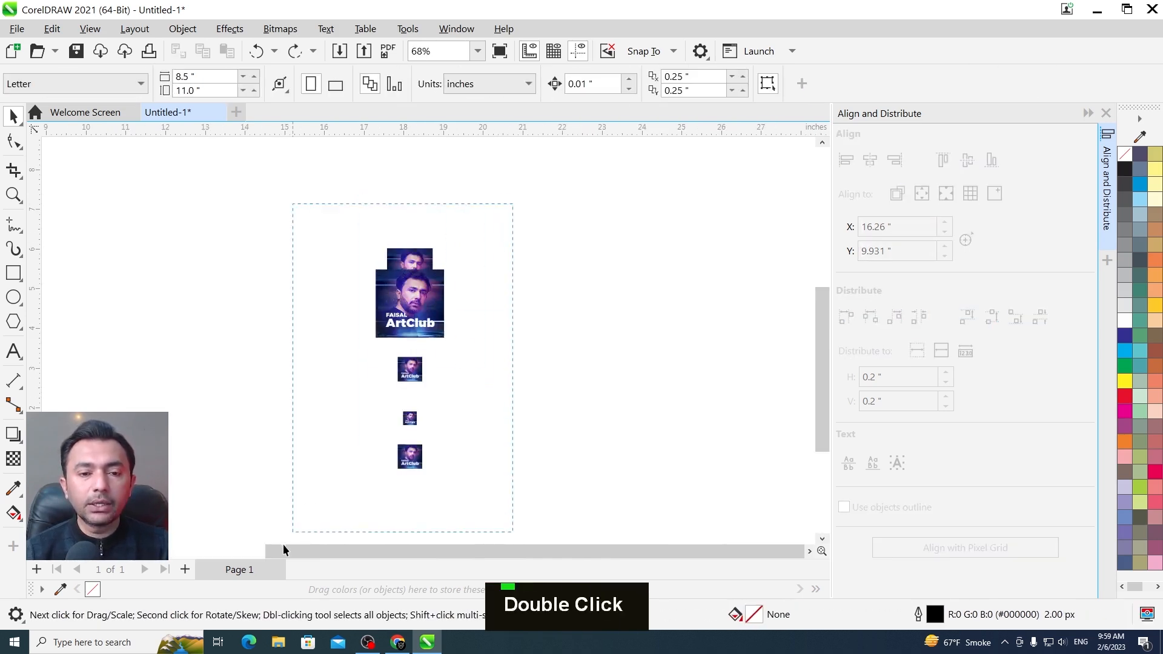
{"action": "key", "text": "shift+F2"}
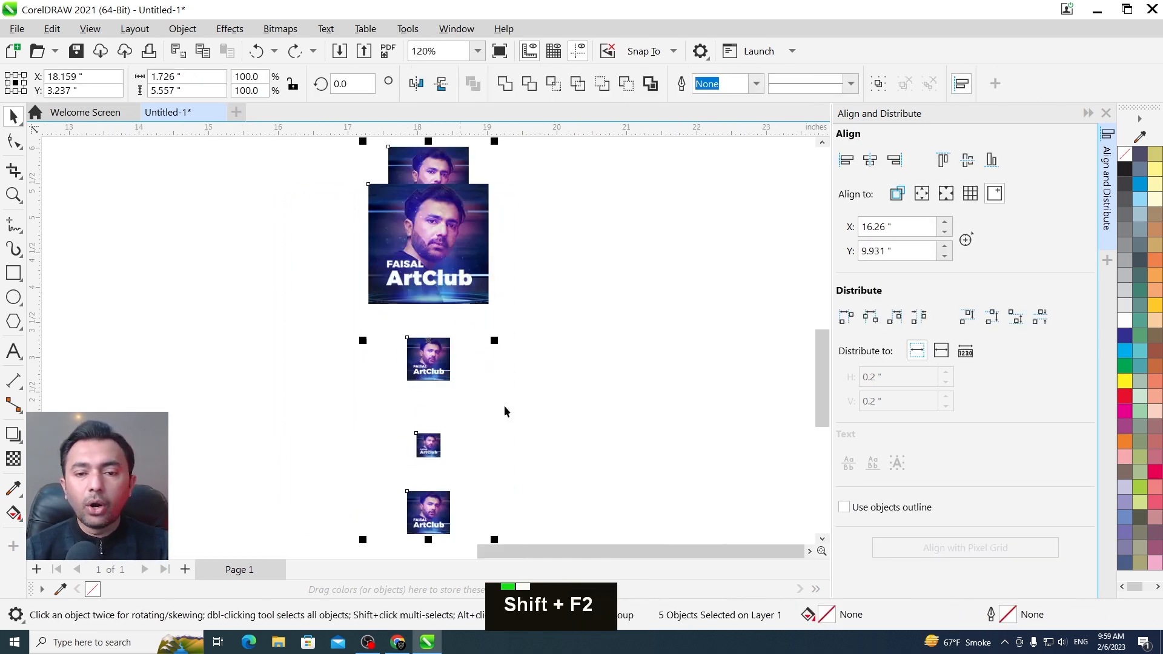
{"action": "left_click", "coordinate": [968, 317]}
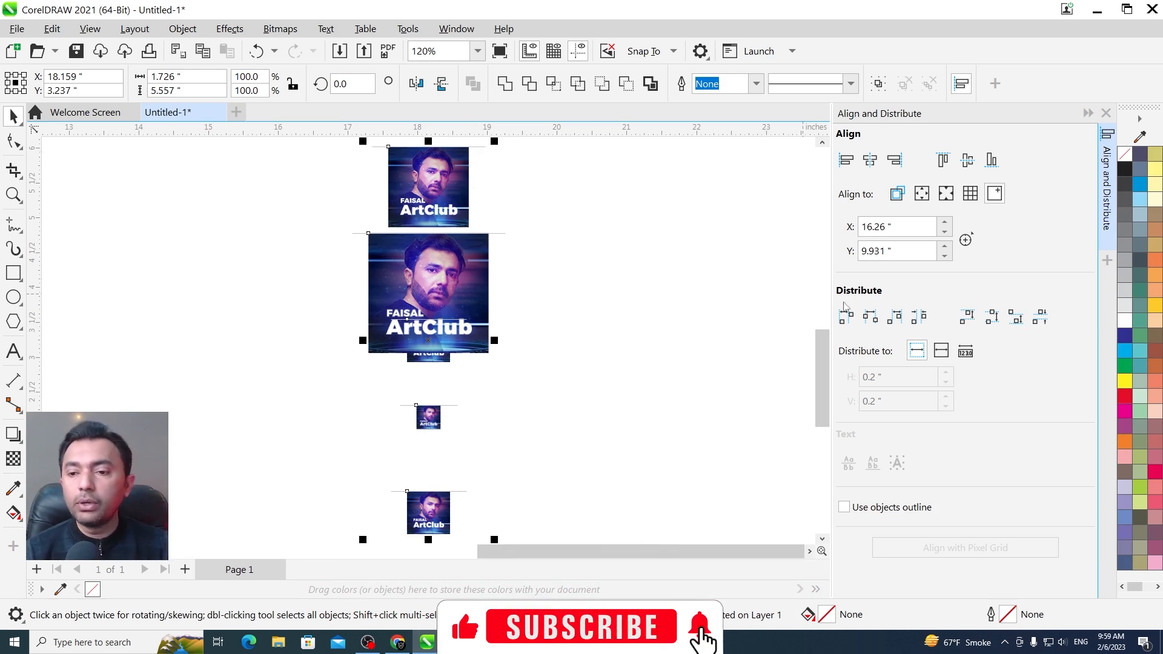
Distribute the five images vertically by their centres and check the spacing of the upper images
{"action": "left_click", "coordinate": [992, 317]}
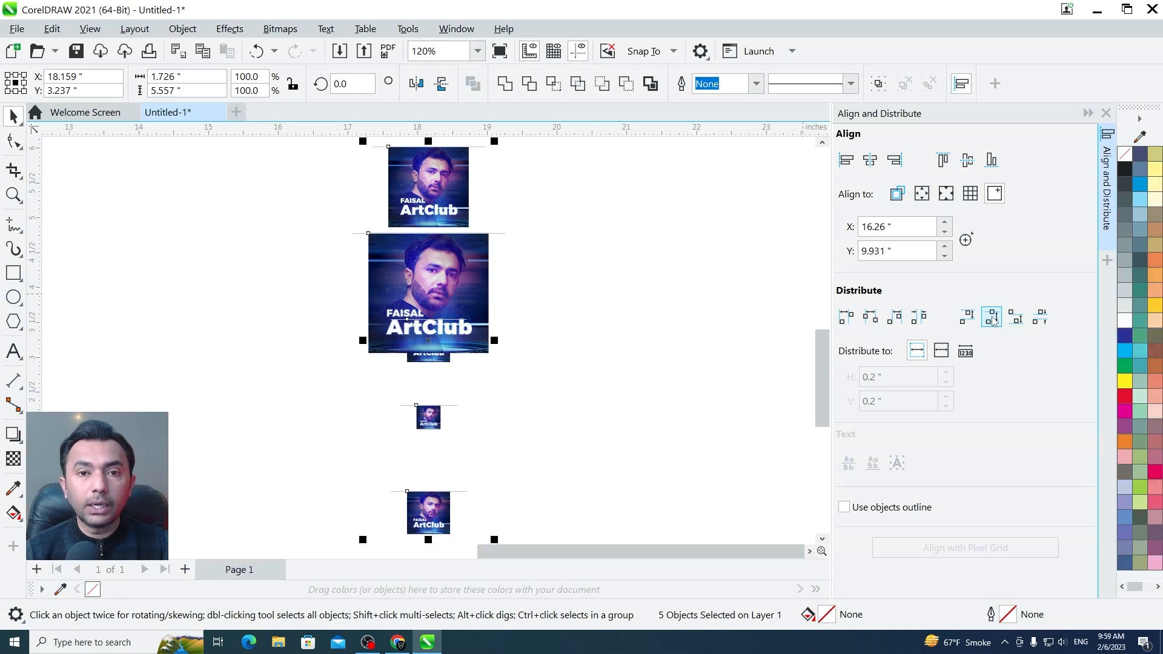
{"action": "key", "text": "F2"}
{"action": "left_click_drag", "start_coordinate": [288, 152], "coordinate": [572, 363]}
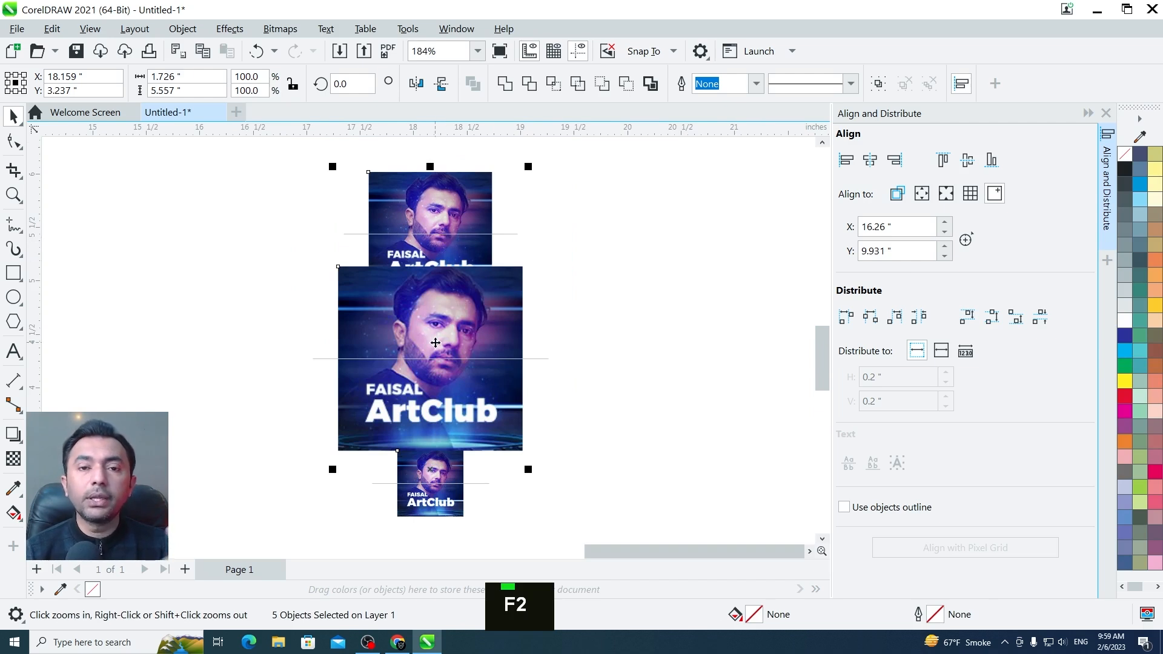